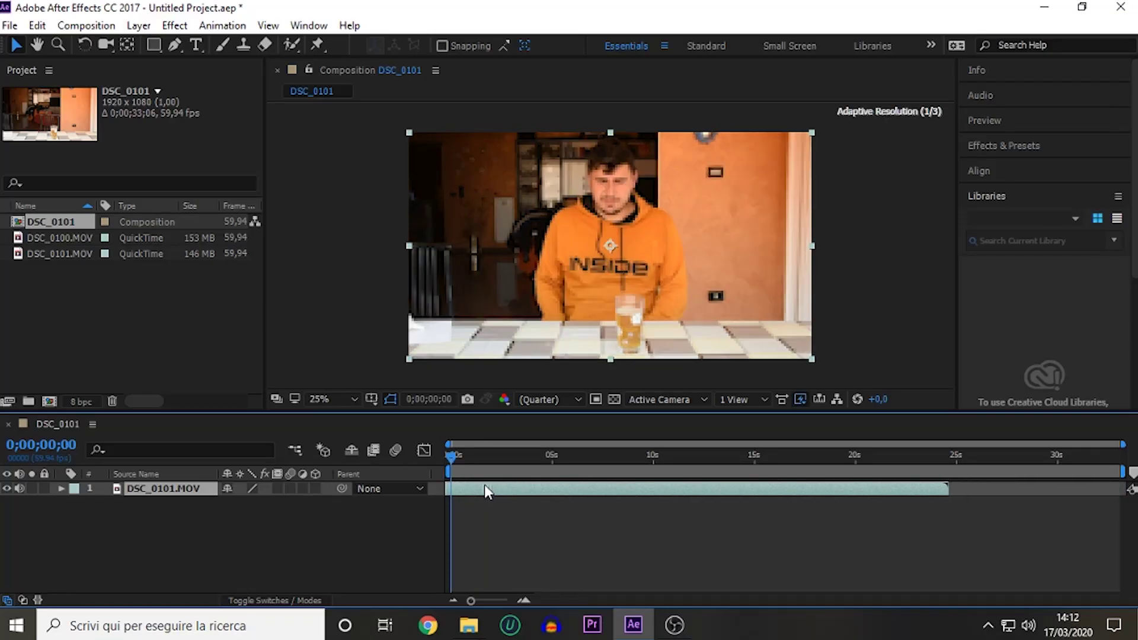
Add DSC_0100.MOV above DSC_0101.MOV and slide its layer back to start at 0s
mouse_move(468, 455)
left_mouse_down()
mouse_move(529, 456)
mouse_move(503, 456)
left_mouse_up()
mouse_move(54, 238)
left_mouse_down()
mouse_move(551, 278)
mouse_move(620, 472)
left_mouse_up()
left_click_drag(520, 490, 570, 490)
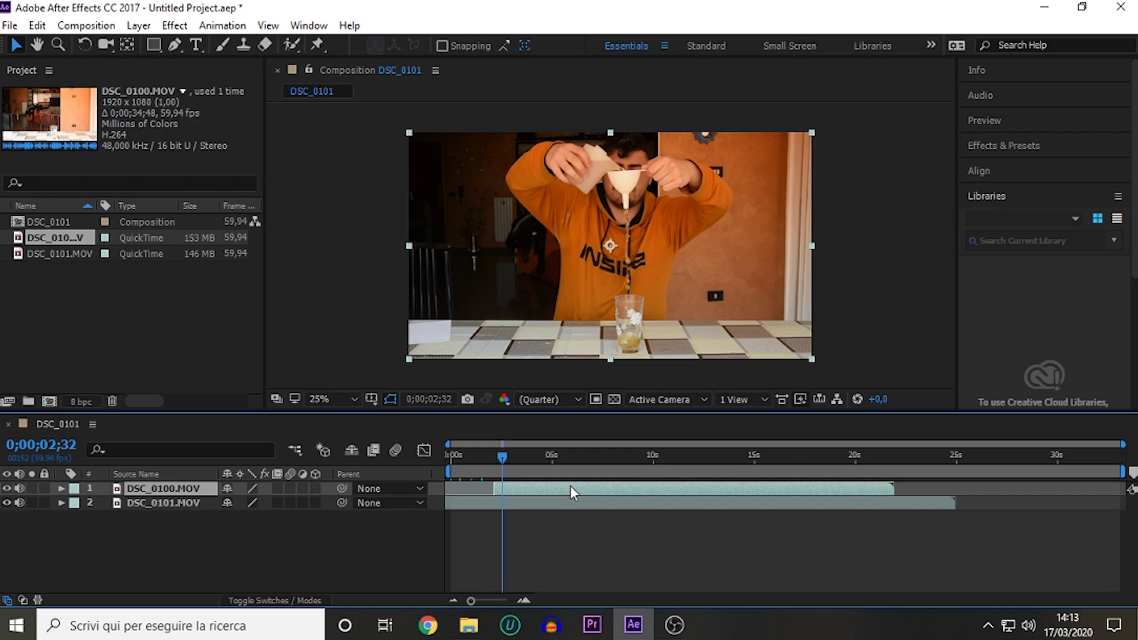
left_click_drag(571, 490, 449, 490)
Draw a Pen mask around the glass on the pouring layer, feathered to 28 pixels
key("g")
left_click(611, 351)
left_click(600, 330)
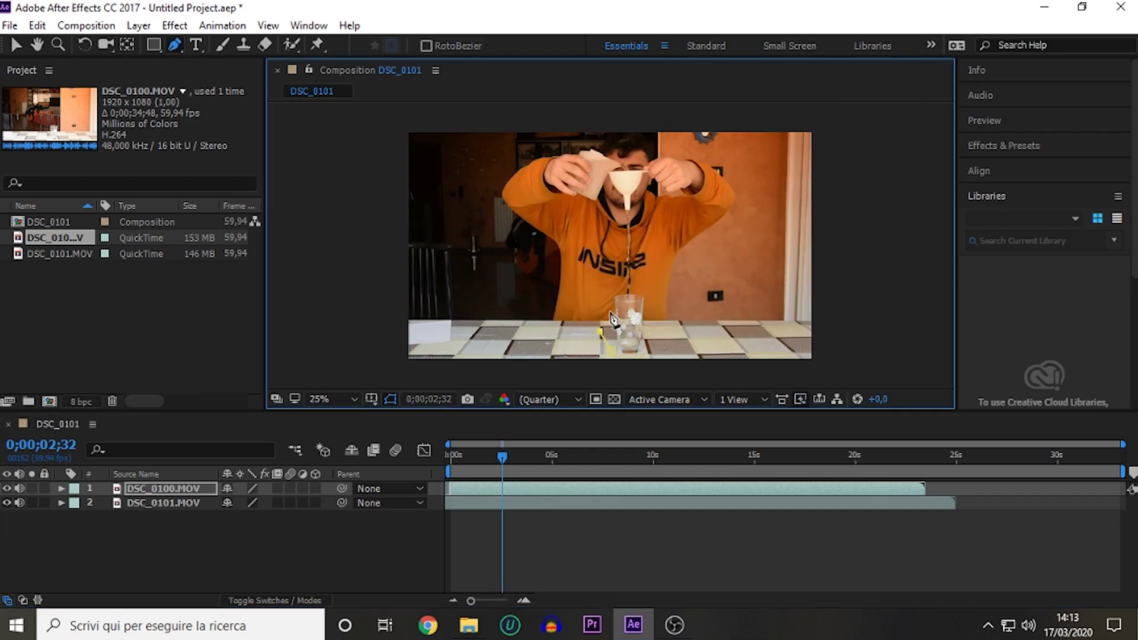
left_click(611, 352)
key("v")
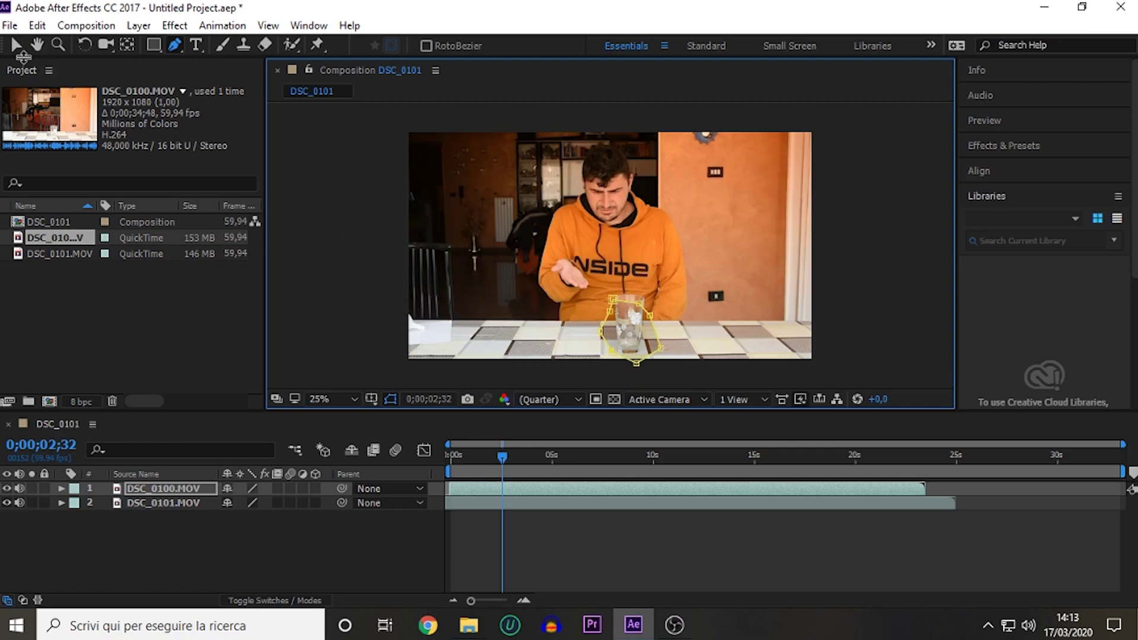
left_click(61, 489)
left_click(76, 503)
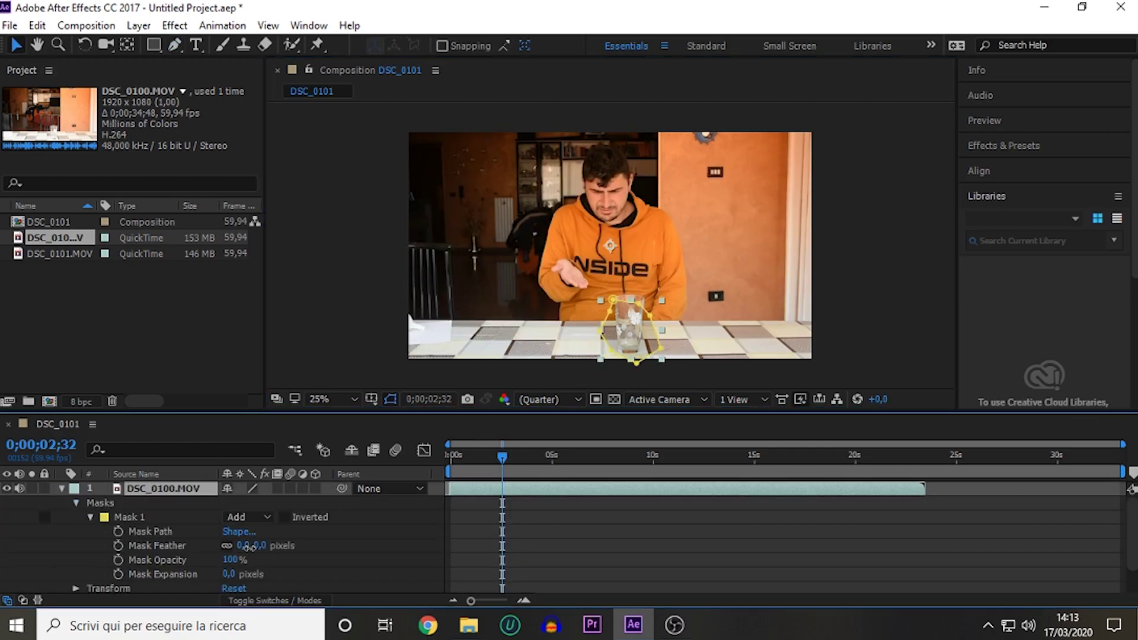
scroll(644, 329, "up", 2)
Apply a Curves colour correction to the pouring layer to brighten it
left_click(163, 488)
left_click(174, 25)
mouse_move(255, 195)
left_click(427, 351)
scroll(403, 303, "down", 2)
Preview the composite, mute the pouring layer's audio, and stop near 8 seconds
left_click(403, 302)
key("space")
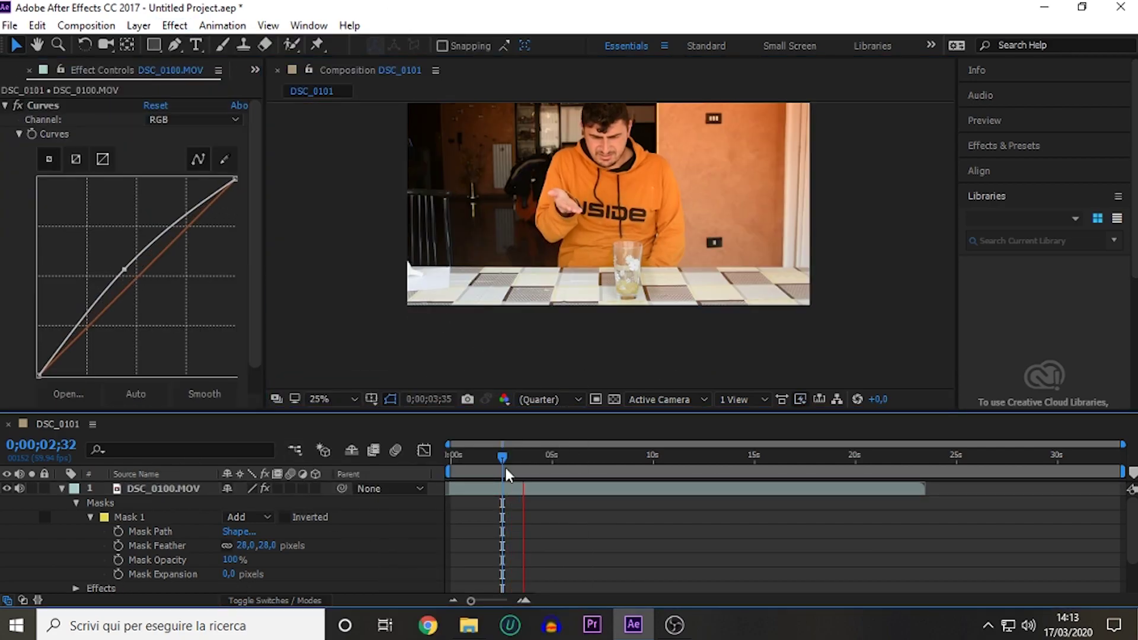
left_click(19, 488)
left_click(61, 489)
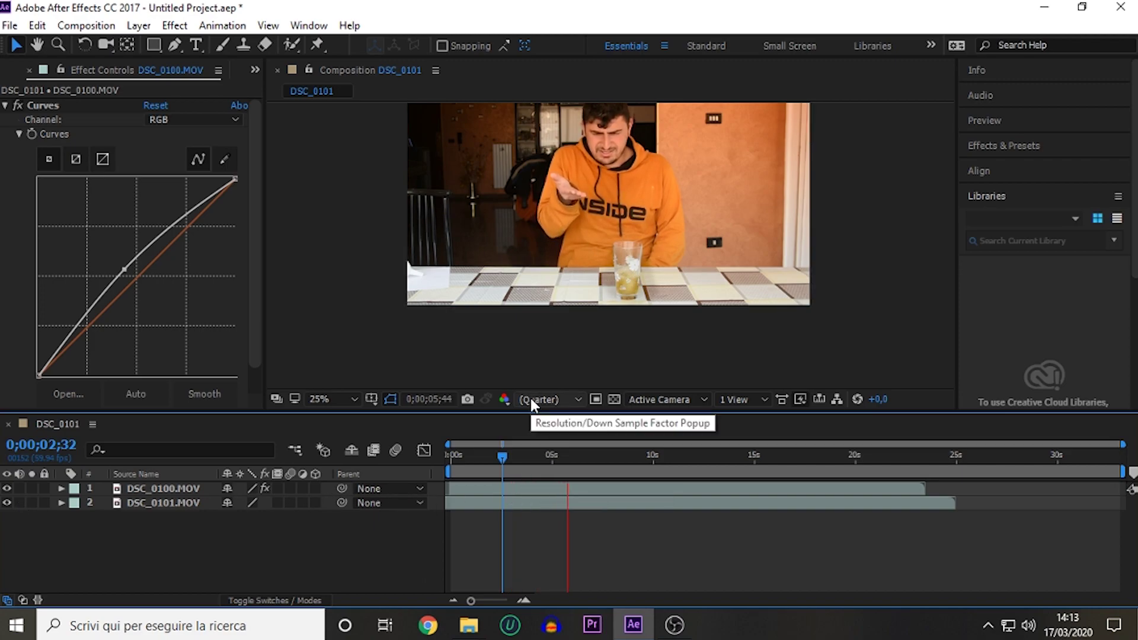
key("space")
left_click(610, 457)
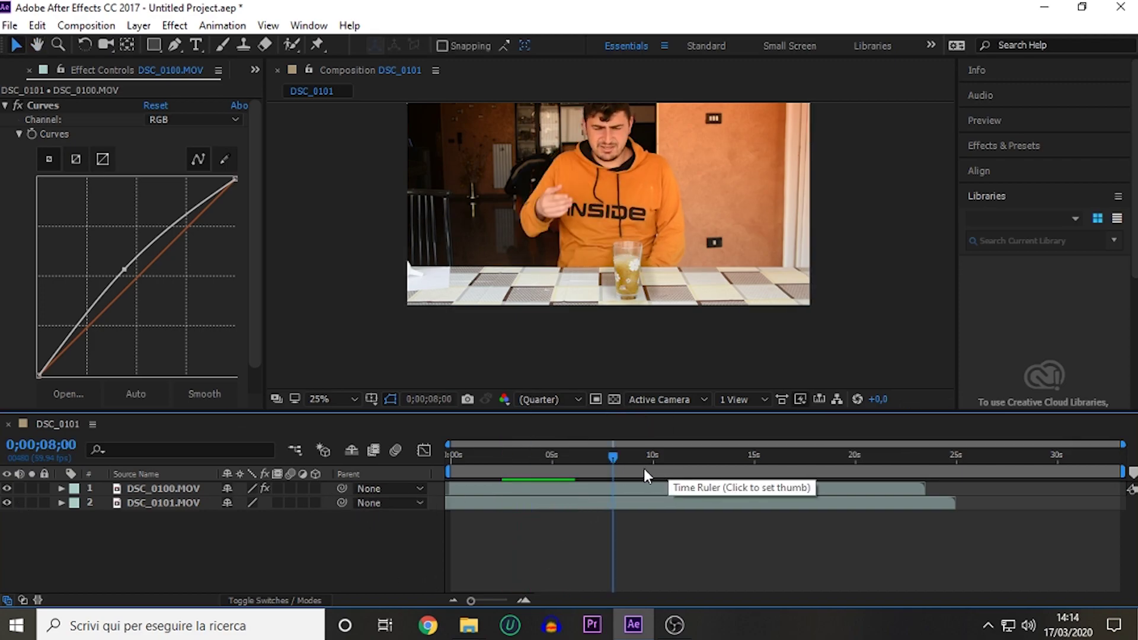
Time-stretch the pouring layer to 60% and nudge it slightly later
right_click(615, 489)
mouse_move(652, 153)
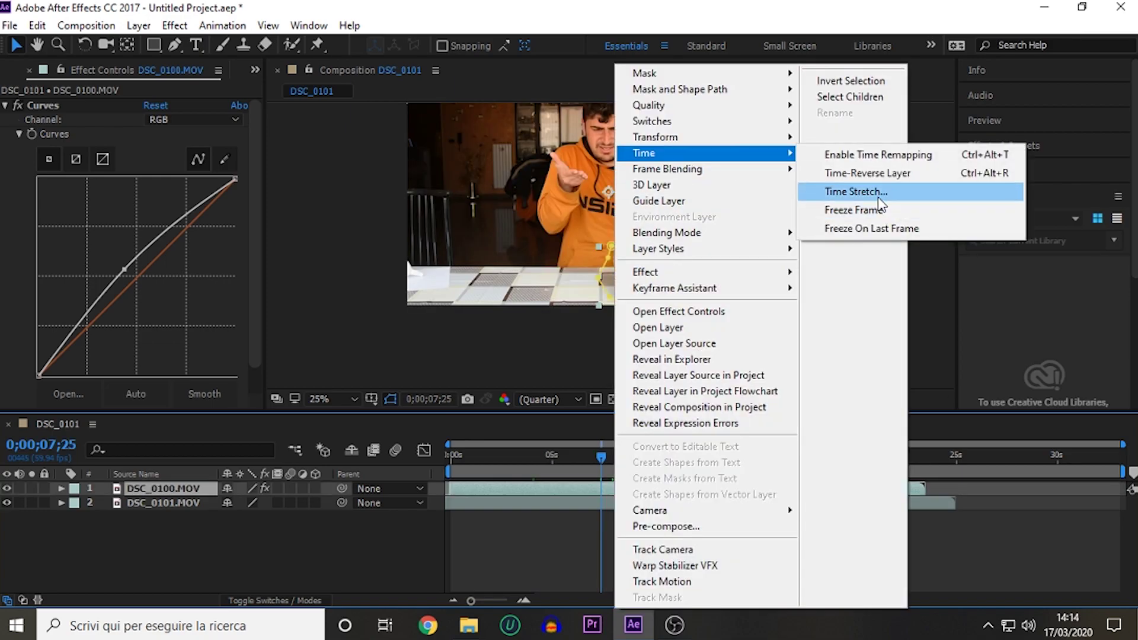
left_click(878, 197)
type("60")
key("Return")
mouse_move(571, 463)
left_mouse_down()
mouse_move(491, 461)
mouse_move(518, 491)
left_mouse_up()
Preview the retimed clip and raise the pouring layer's mask feather to 59
key("space")
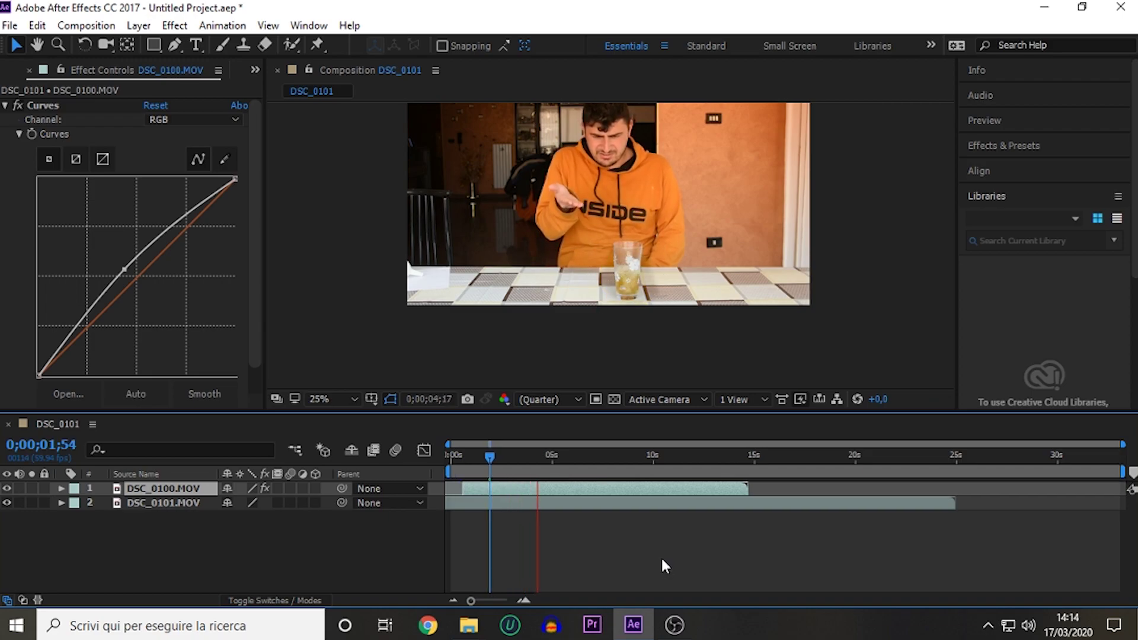
left_click_drag(543, 469, 611, 465)
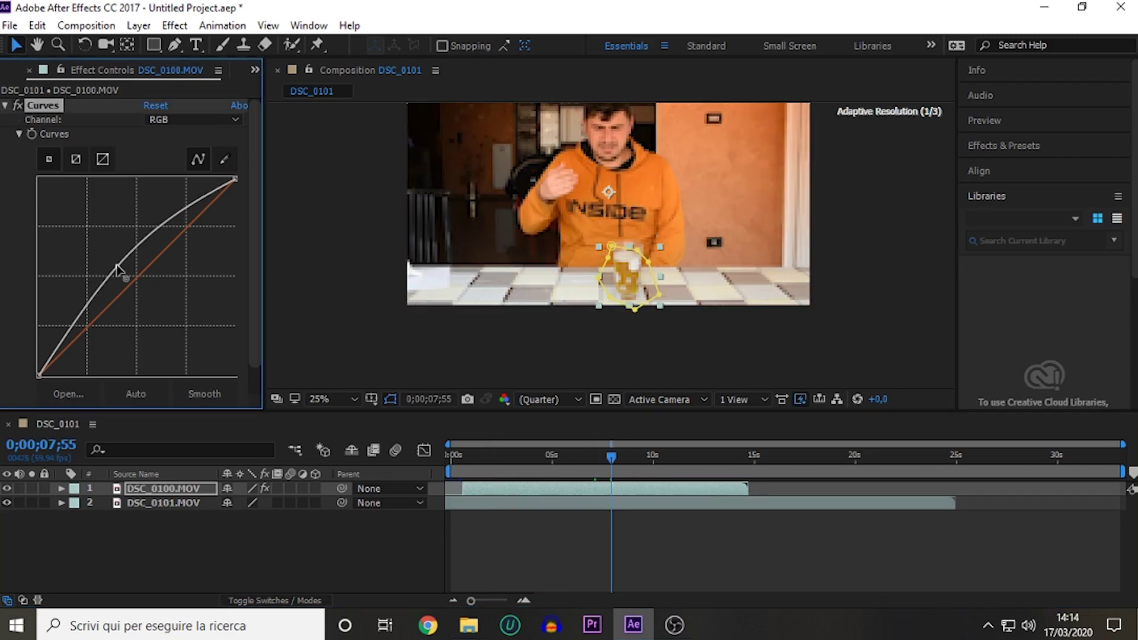
left_click(61, 488)
left_click(549, 461)
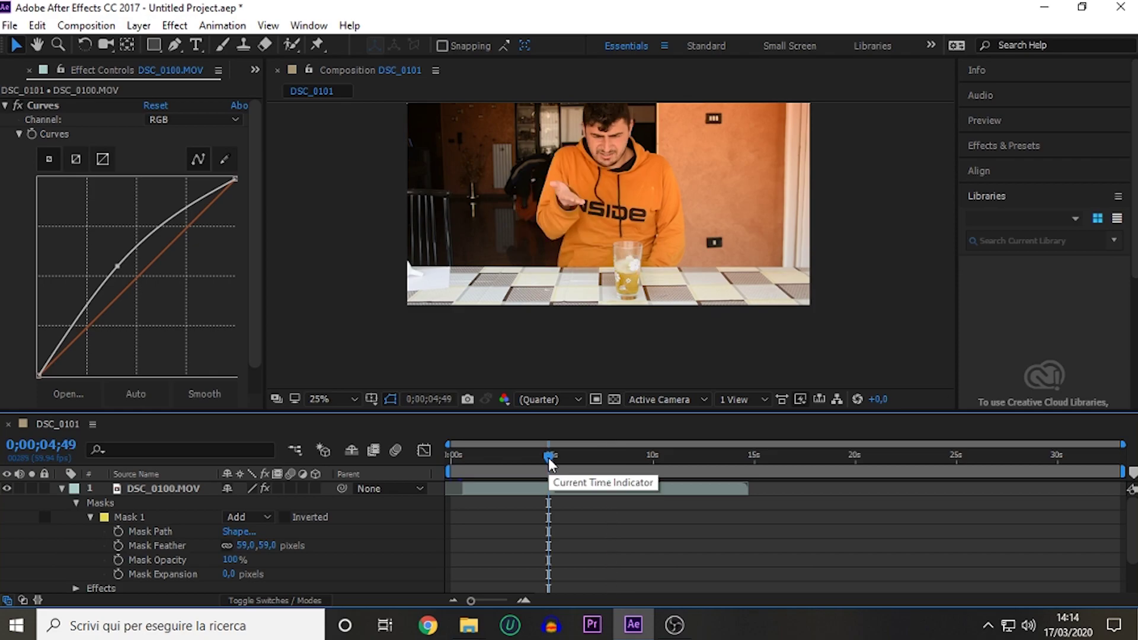
left_click(62, 488)
key("Home")
left_click(179, 488)
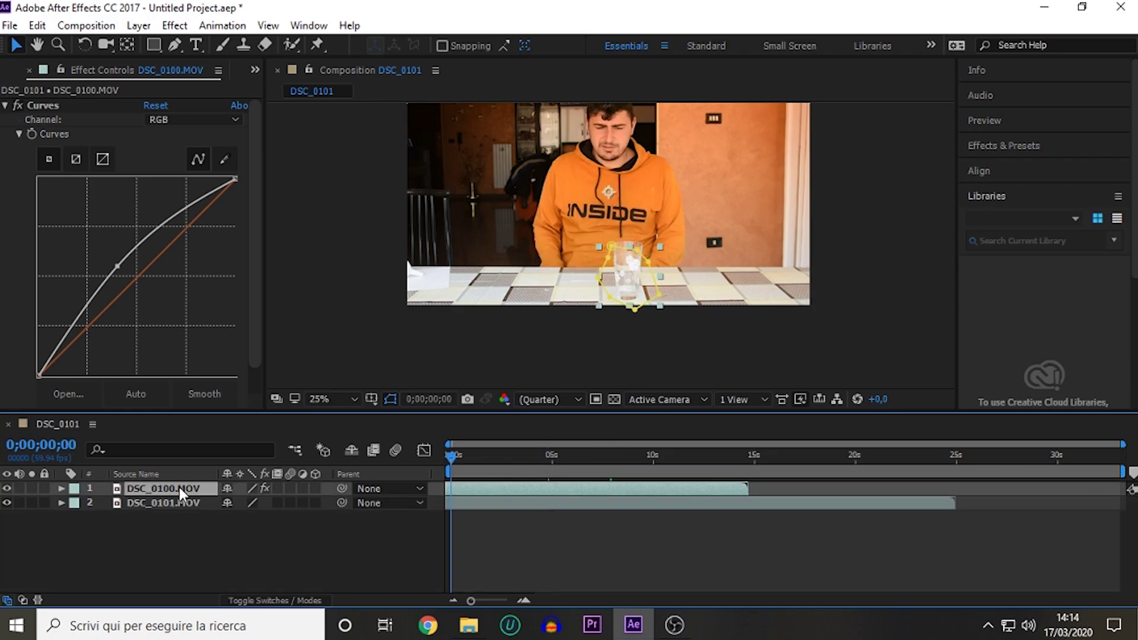
left_click(495, 466)
left_click(472, 462)
Freeze the top pouring layer on its current frame, hide it, and go to 0;00;03;07
right_click(494, 489)
mouse_move(547, 153)
left_click(741, 207)
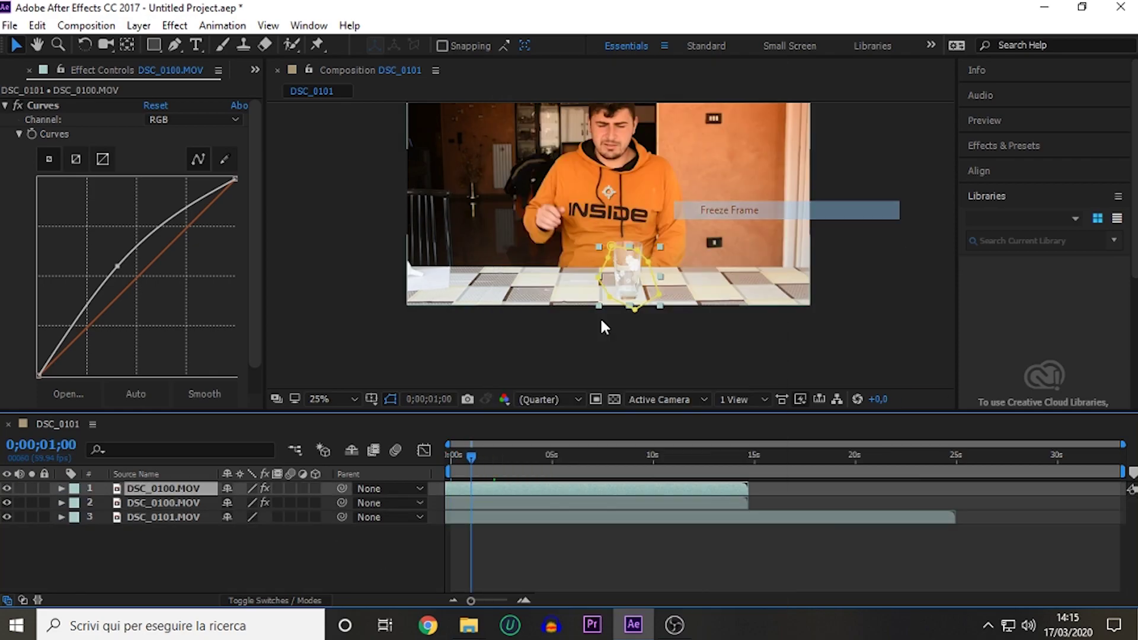
left_click(7, 489)
left_click(61, 489)
left_click_drag(472, 456, 478, 458)
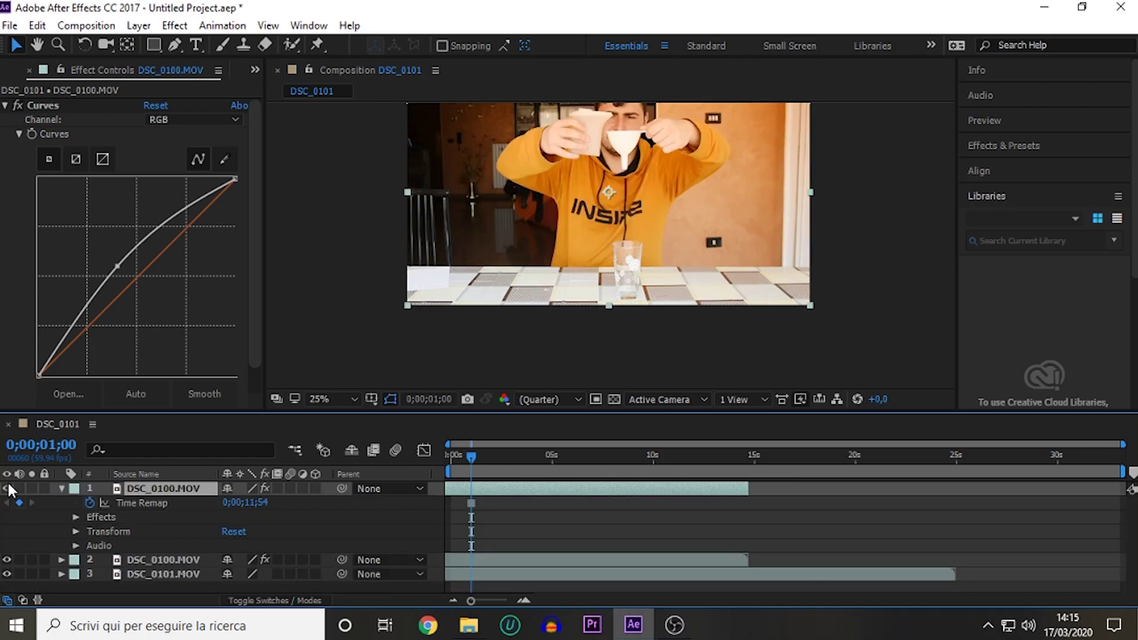
left_click(558, 461)
left_click_drag(557, 460, 514, 460)
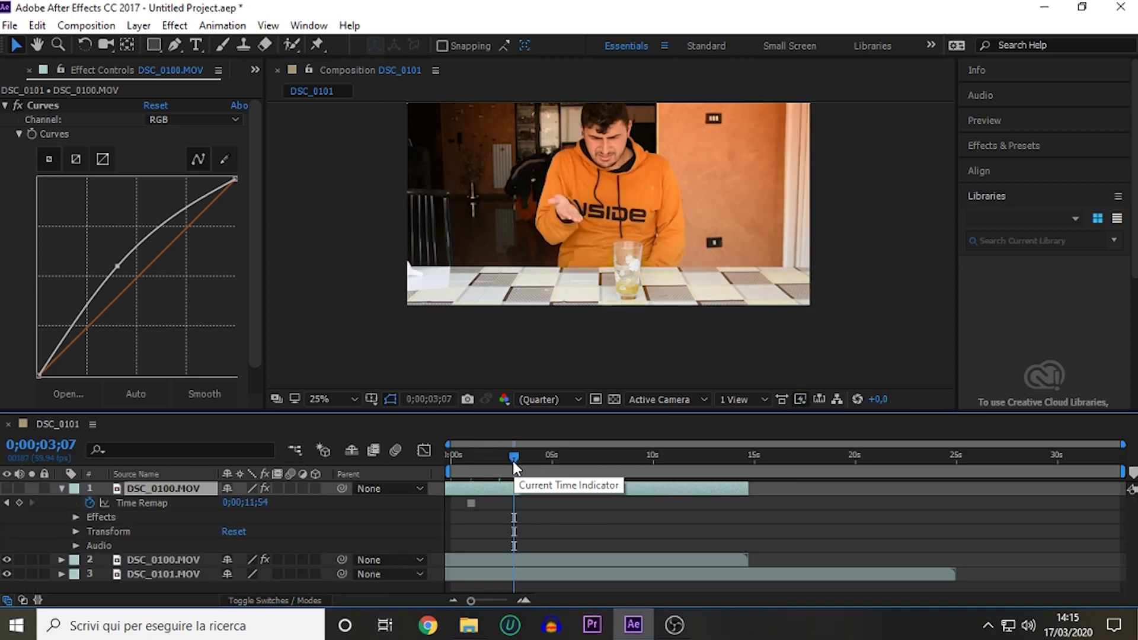
Draw a new mask around the glass on the frozen layer and unhide it
key("g")
key("period")
left_click(618, 314)
left_click(657, 323)
left_click(671, 313)
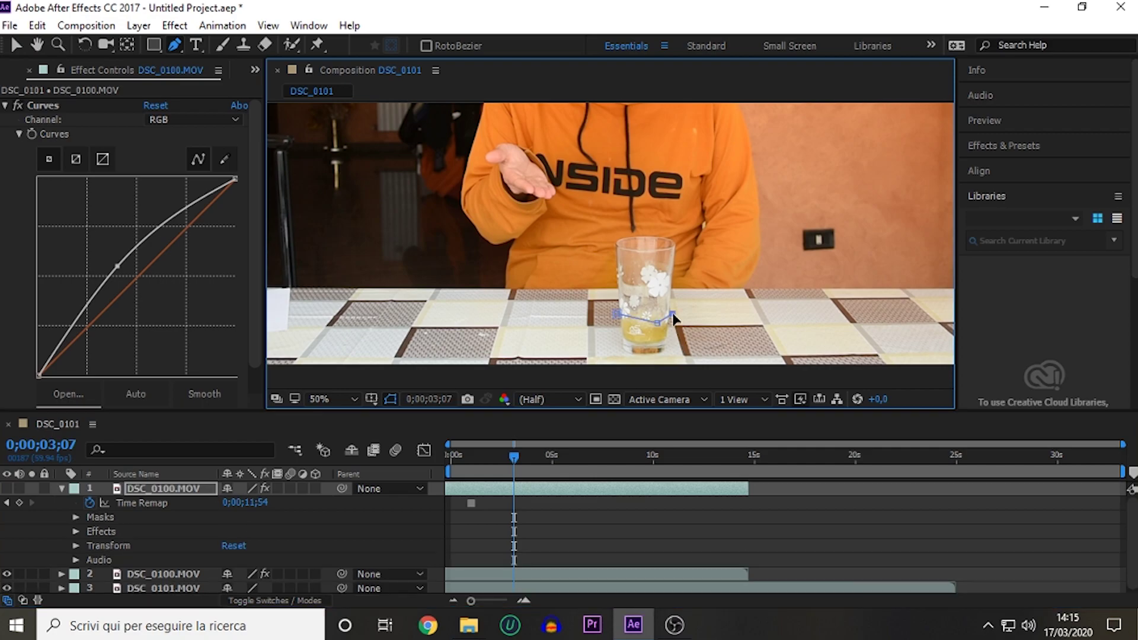
left_click(618, 314)
left_click(6, 488)
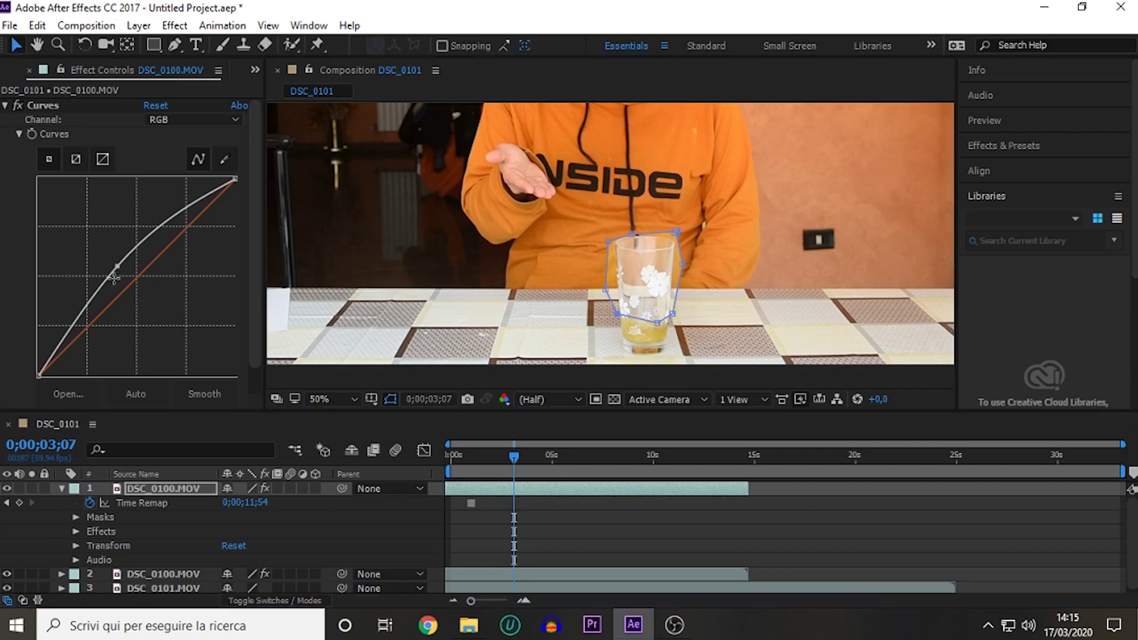
Adjust the Curves match and expand the frozen layer's Mask 1 properties
left_click(43, 106)
key("v")
left_click(76, 517)
left_click(90, 528)
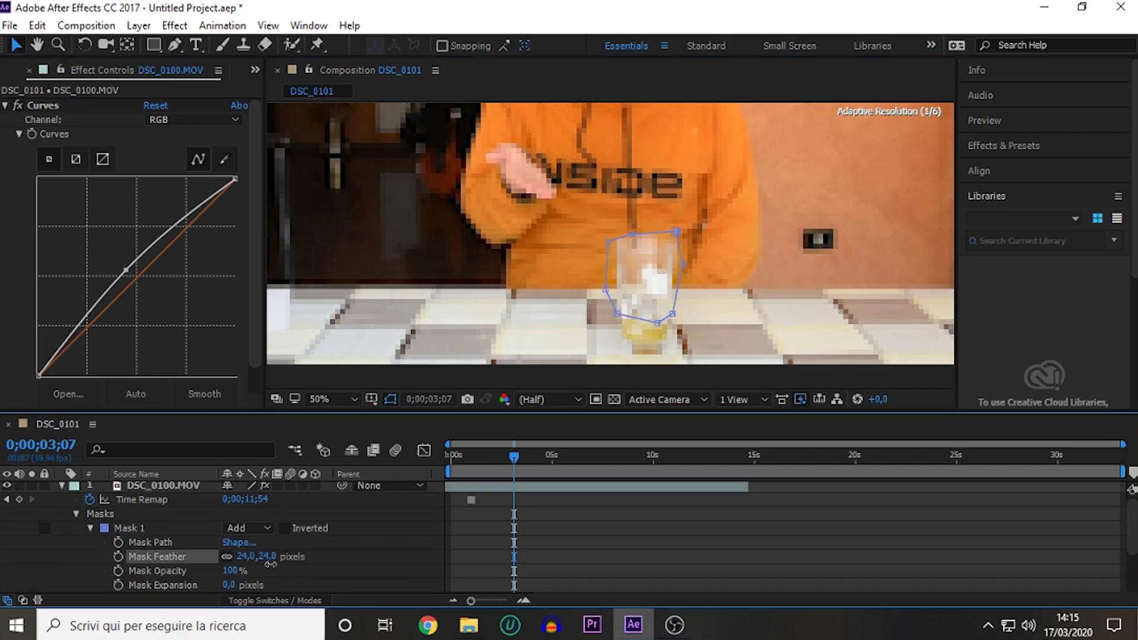
Feather the glass mask to 43 pixels and raise it over the glass from 0;00;04;09 onward
left_click_drag(240, 557, 252, 558)
left_click(534, 465)
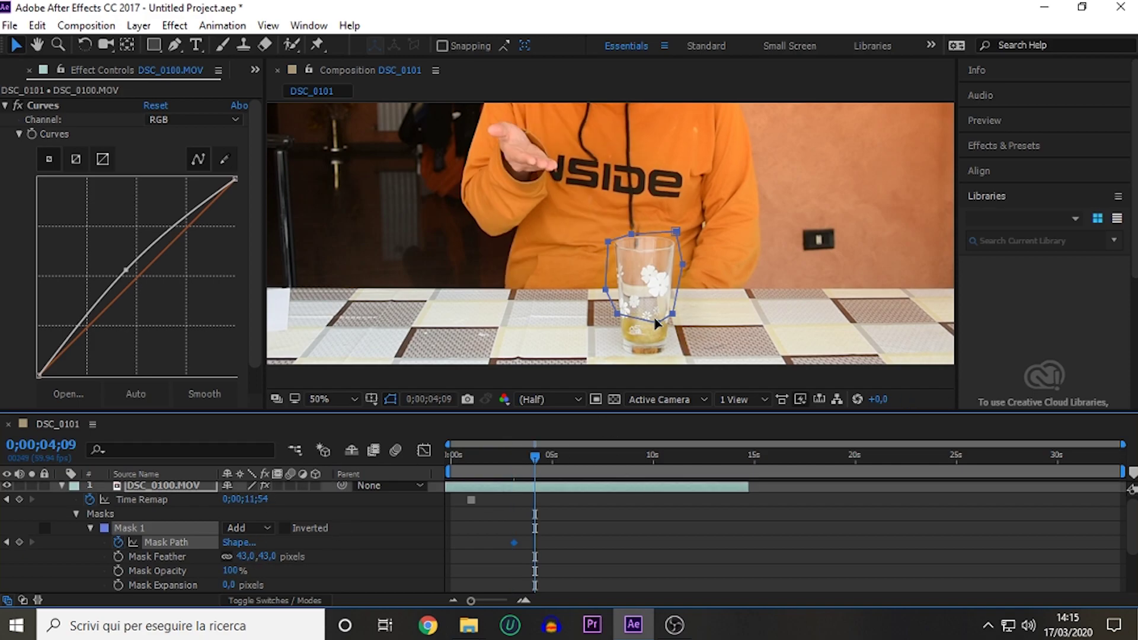
mouse_move(655, 321)
left_mouse_down()
mouse_move(656, 253)
mouse_move(658, 278)
left_mouse_up()
left_click(567, 466)
left_click(583, 460)
left_click(593, 463)
left_click(561, 468)
left_click(550, 465)
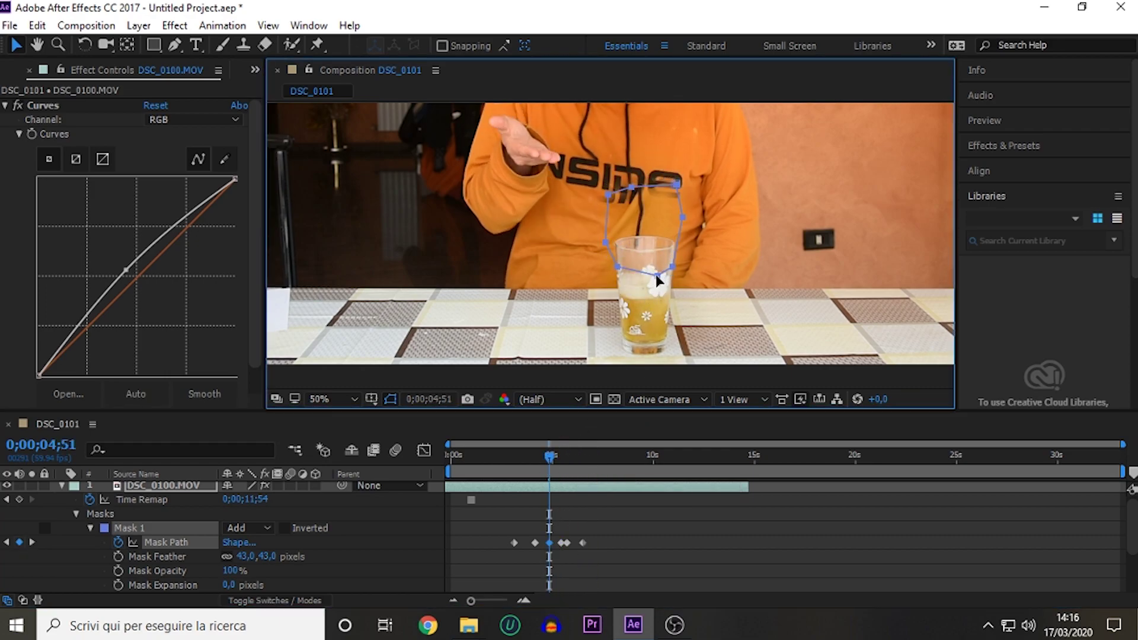
Reshape the mask at 0;00;02;04 and 0;00;02;34, and add a Mask Opacity keyframe at 0;00;06;51
left_click(493, 462)
left_click(504, 468)
left_click_drag(656, 322, 663, 329)
left_click(159, 528)
left_click(590, 454)
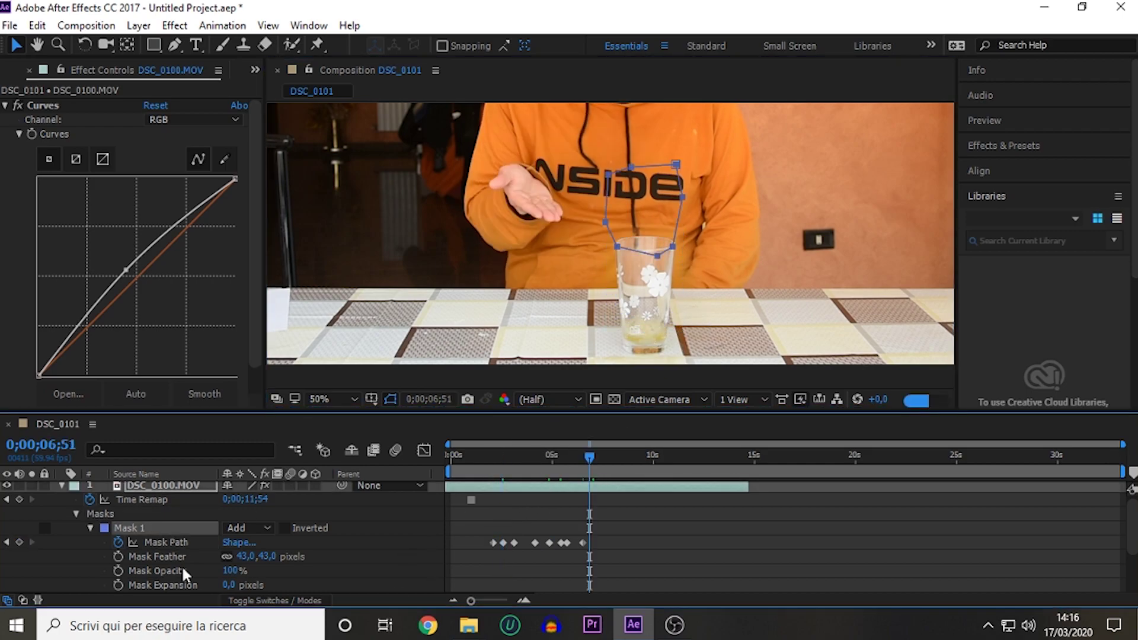
left_click(119, 571)
Pull the mask's upper part down at 0;00;06;16 and adjust a vertex at 0;00;05;43
left_click_drag(596, 457, 582, 459)
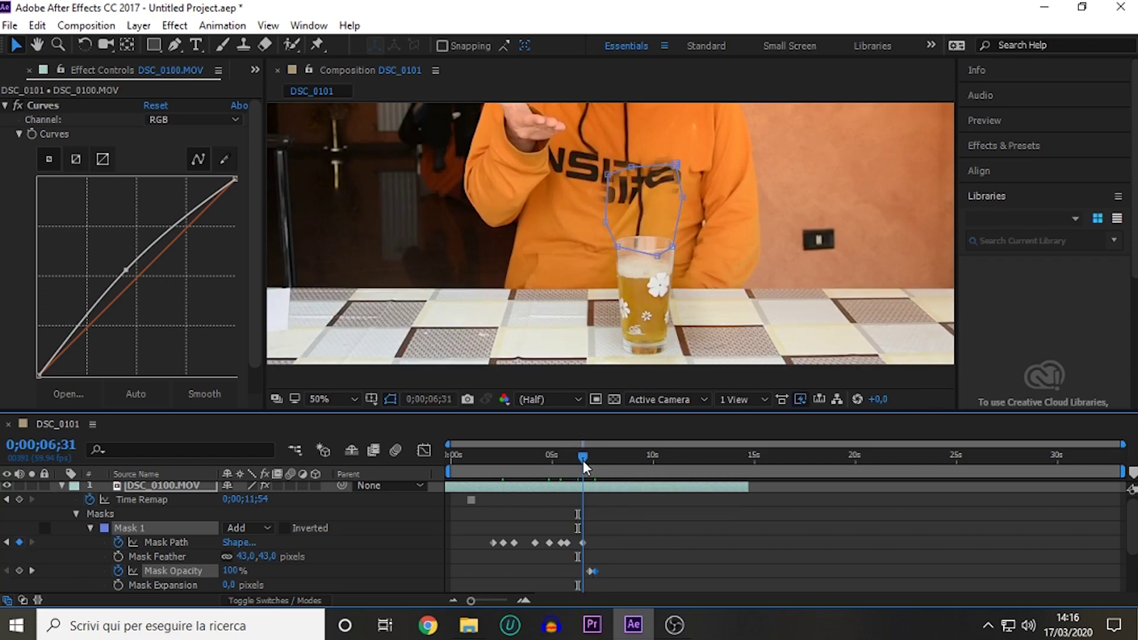
double_click(615, 173)
left_click_drag(615, 173, 610, 234)
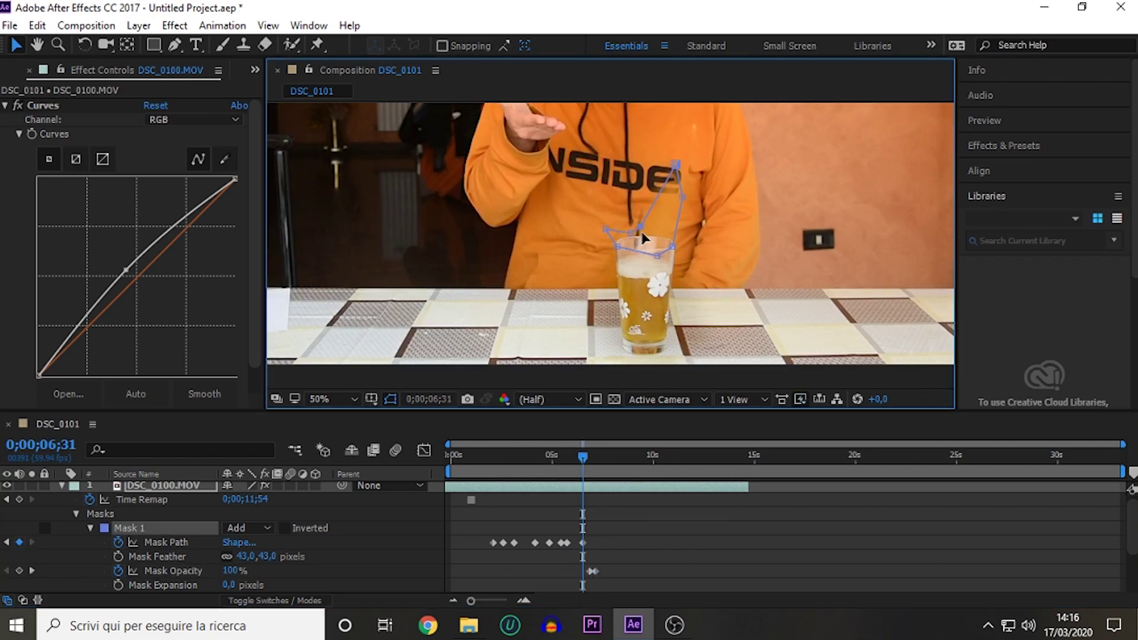
left_click_drag(583, 458, 567, 457)
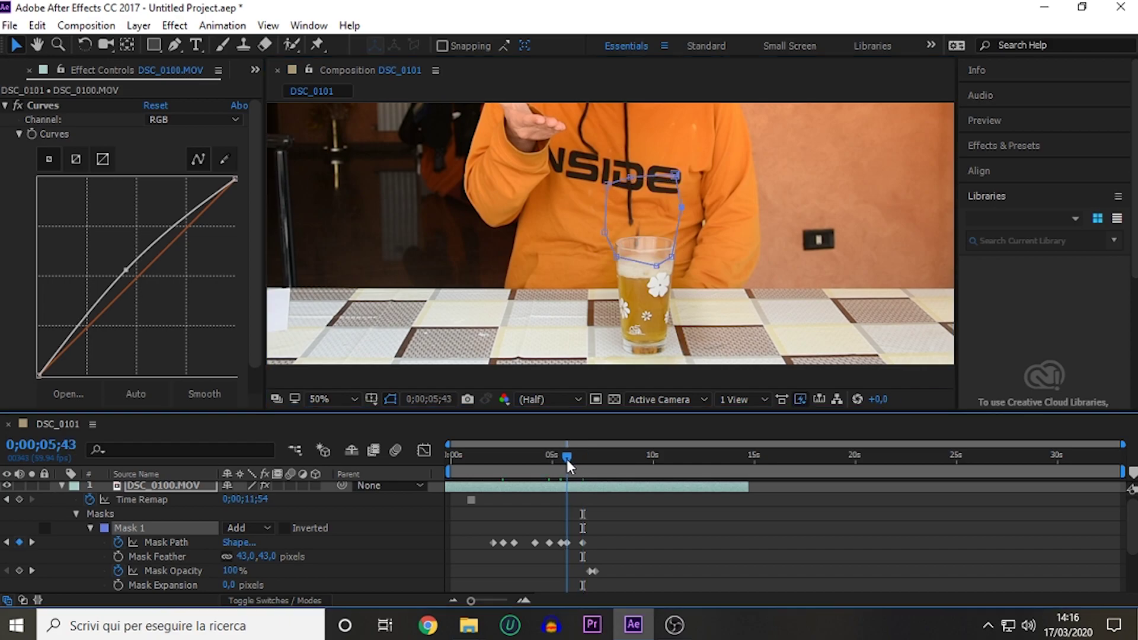
scroll(553, 494, "up", 2)
mouse_move(621, 227)
left_mouse_down()
mouse_move(643, 233)
mouse_move(625, 240)
left_mouse_up()
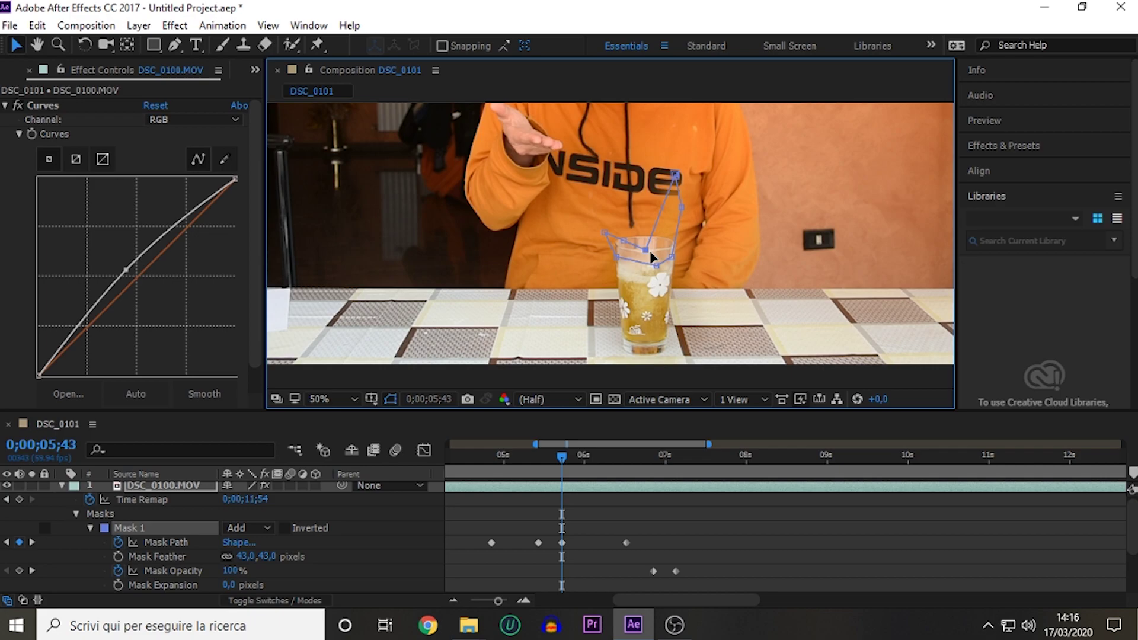
left_click_drag(557, 460, 538, 463)
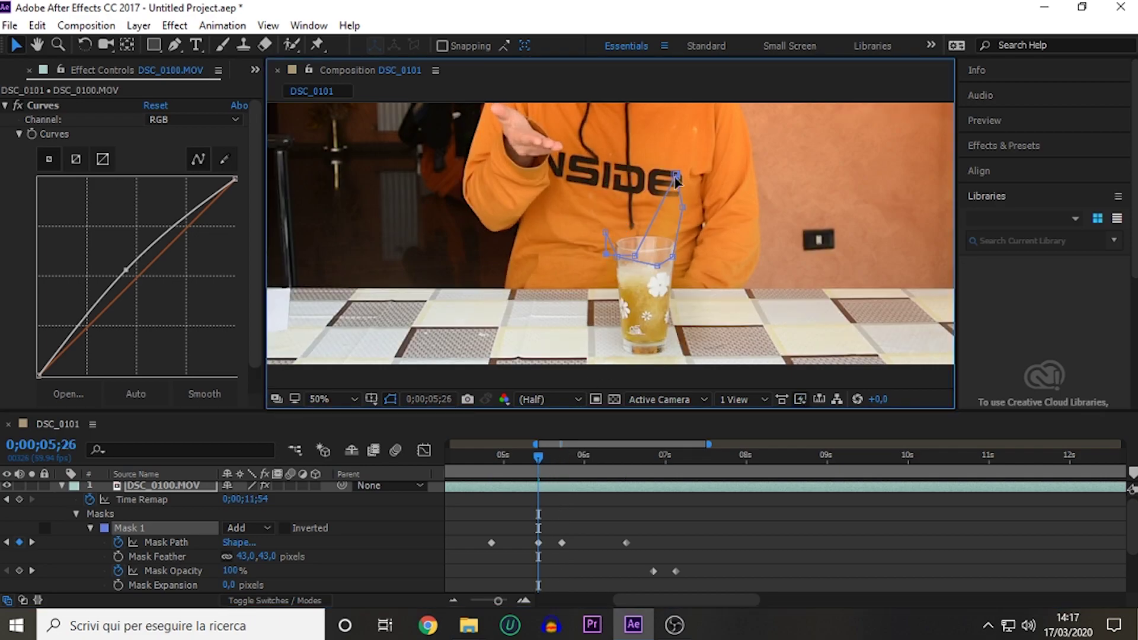
left_click_drag(510, 455, 492, 457)
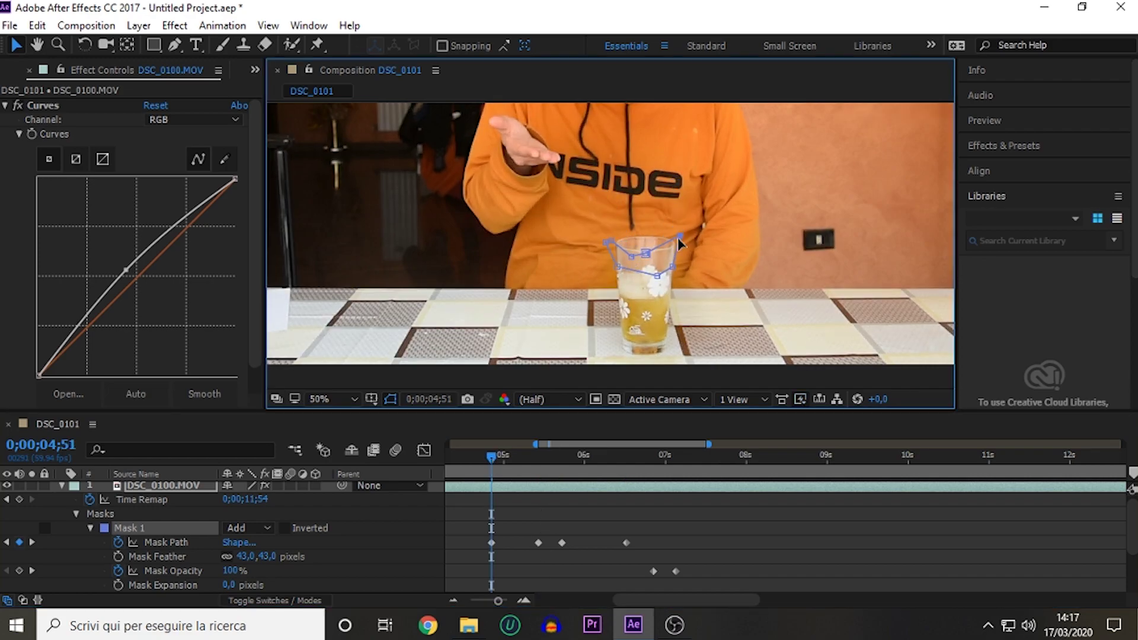
Lower both top mask corners to the beer level near 4 seconds and zoom out the view
left_click_drag(655, 601, 592, 599)
left_click(720, 460)
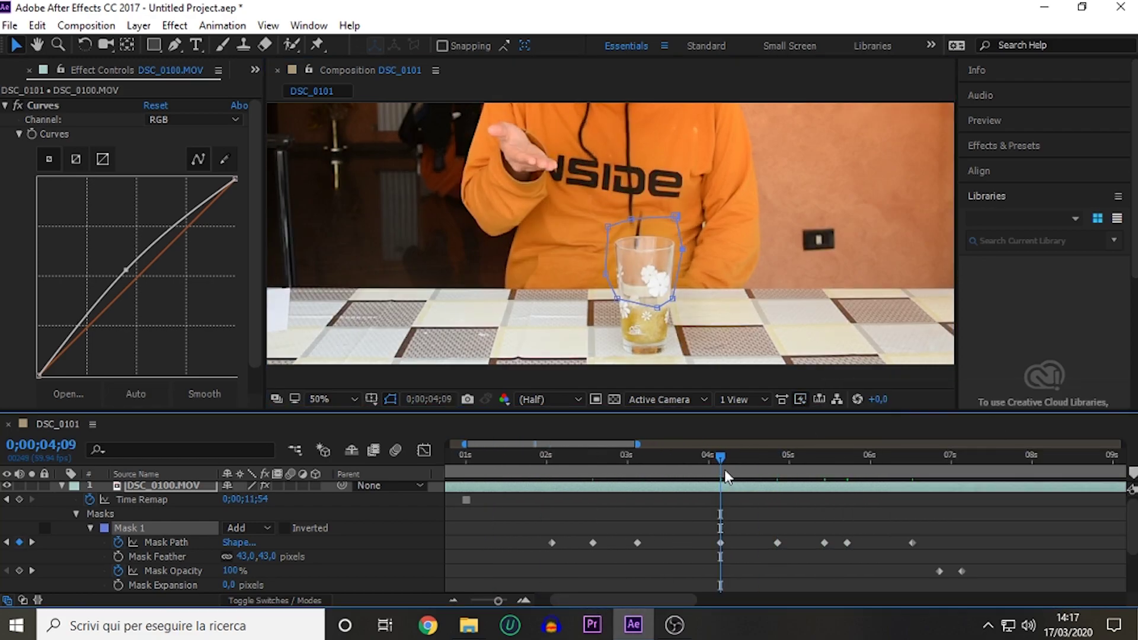
left_click_drag(631, 219, 636, 254)
left_click_drag(677, 216, 672, 246)
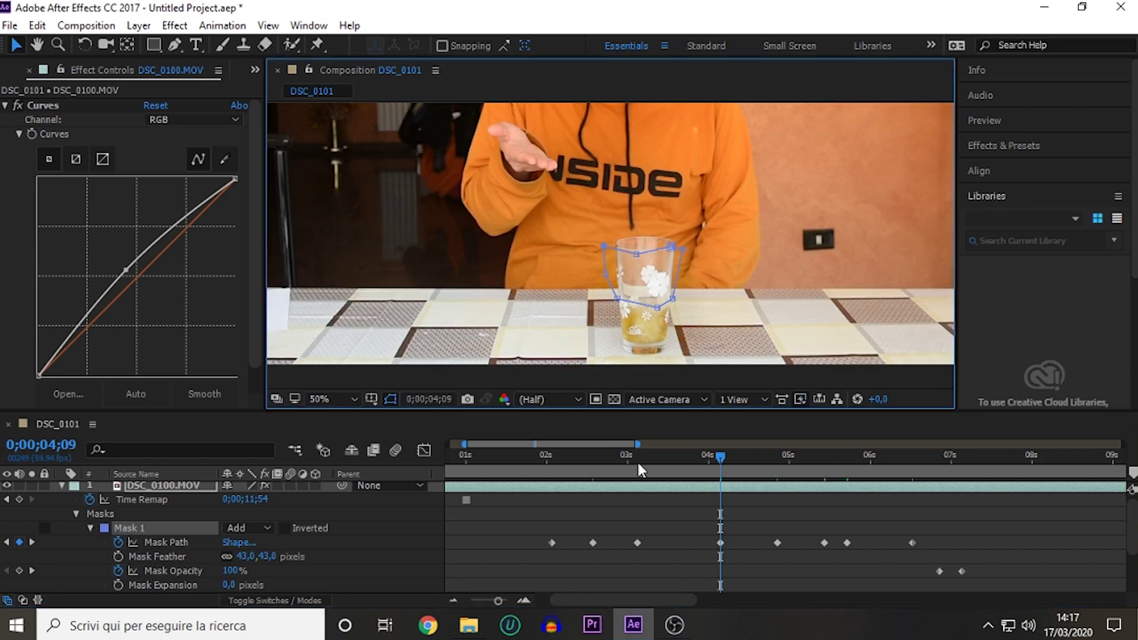
left_click(637, 461)
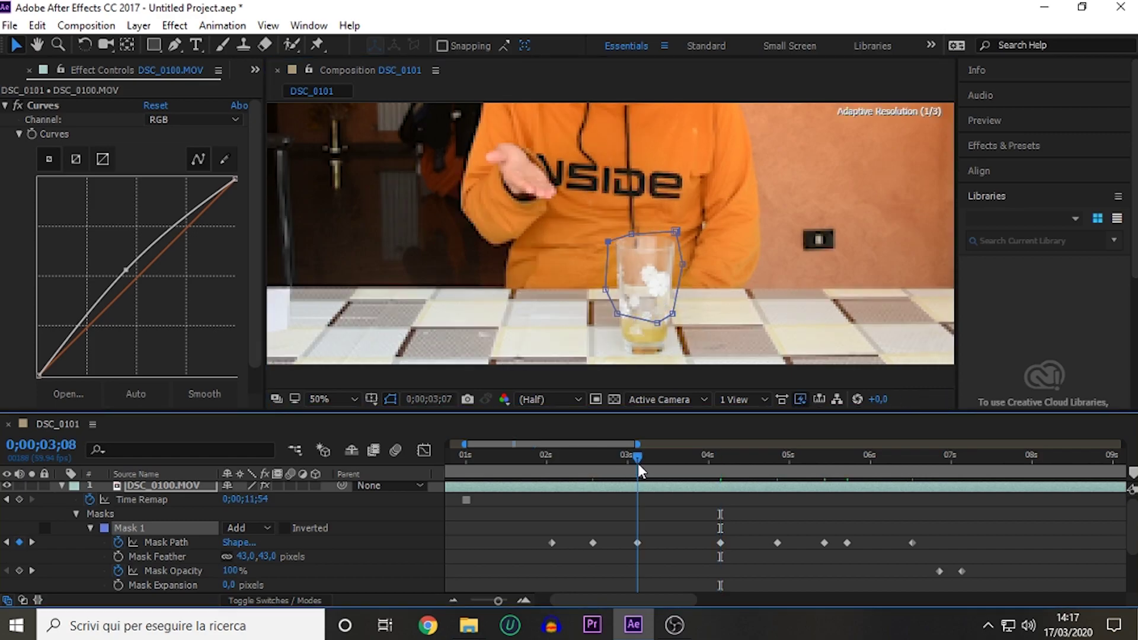
left_click(592, 458)
left_click(635, 261)
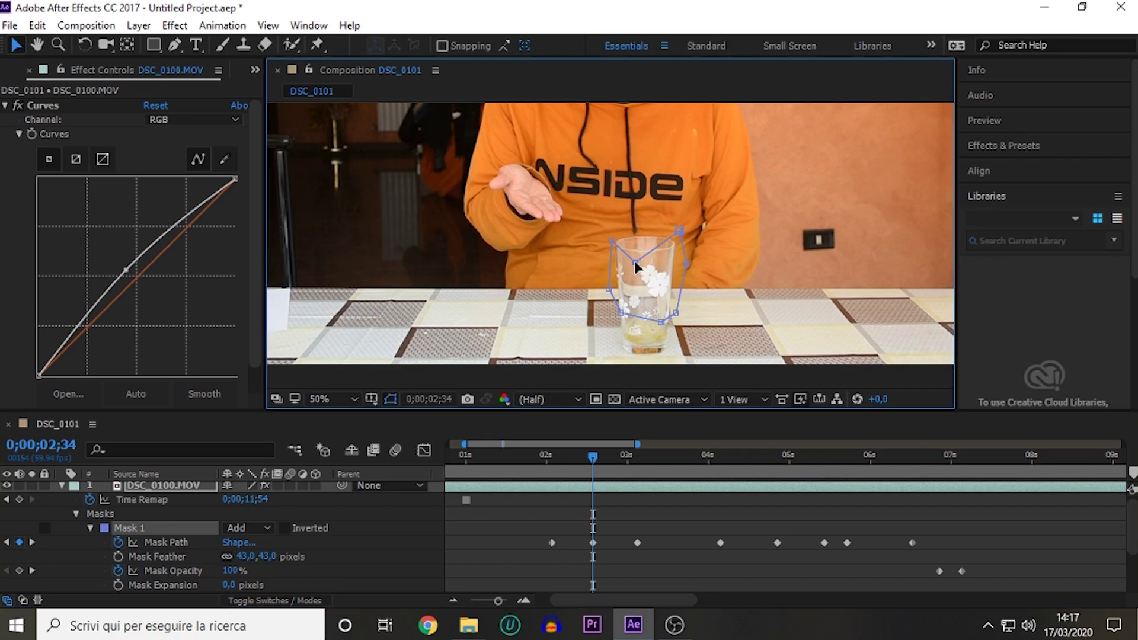
left_click(551, 460)
left_click_drag(498, 601, 471, 601)
key("comma")
key("comma")
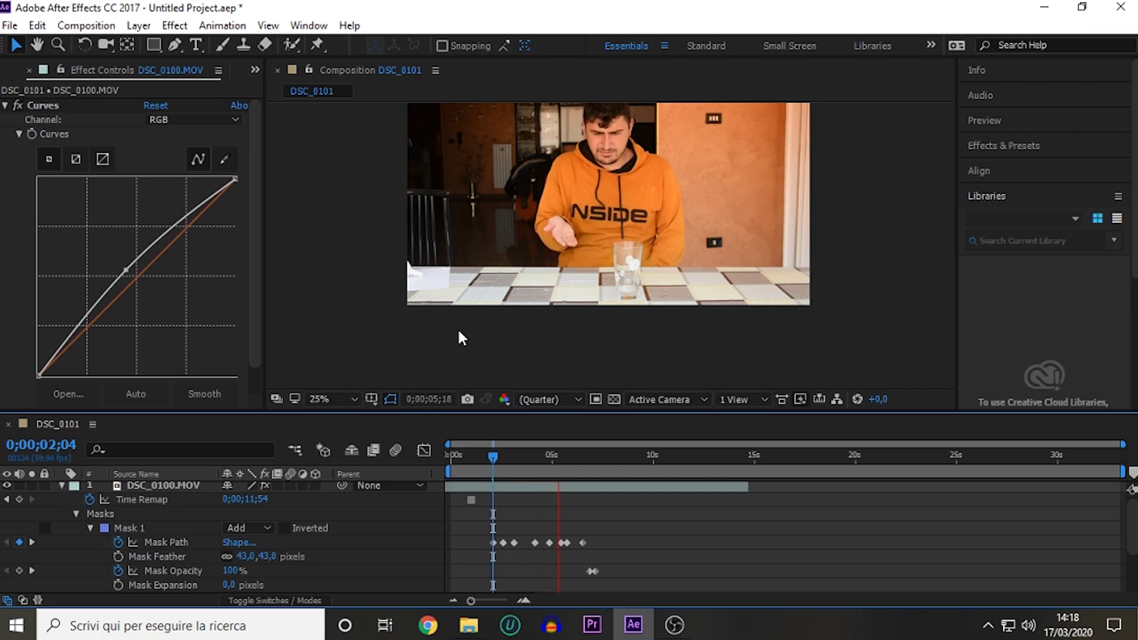
Preview the second glass layer's mask fade, then keyframe Curves at 7;48 and straighten it just after
left_click(610, 468)
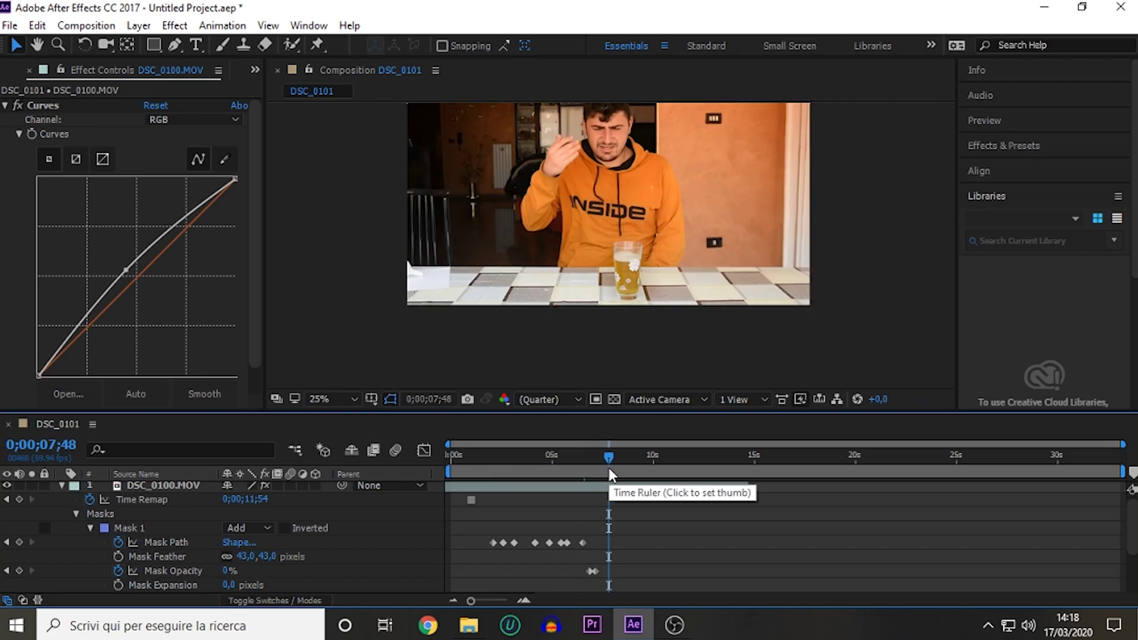
left_click(62, 489)
left_click(62, 503)
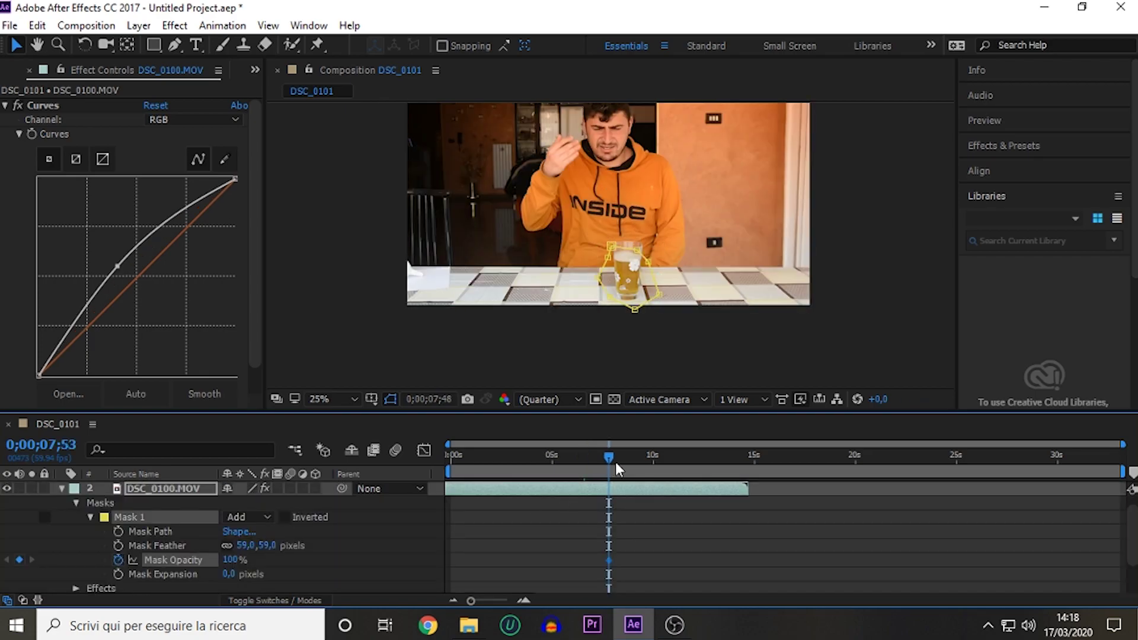
key("space")
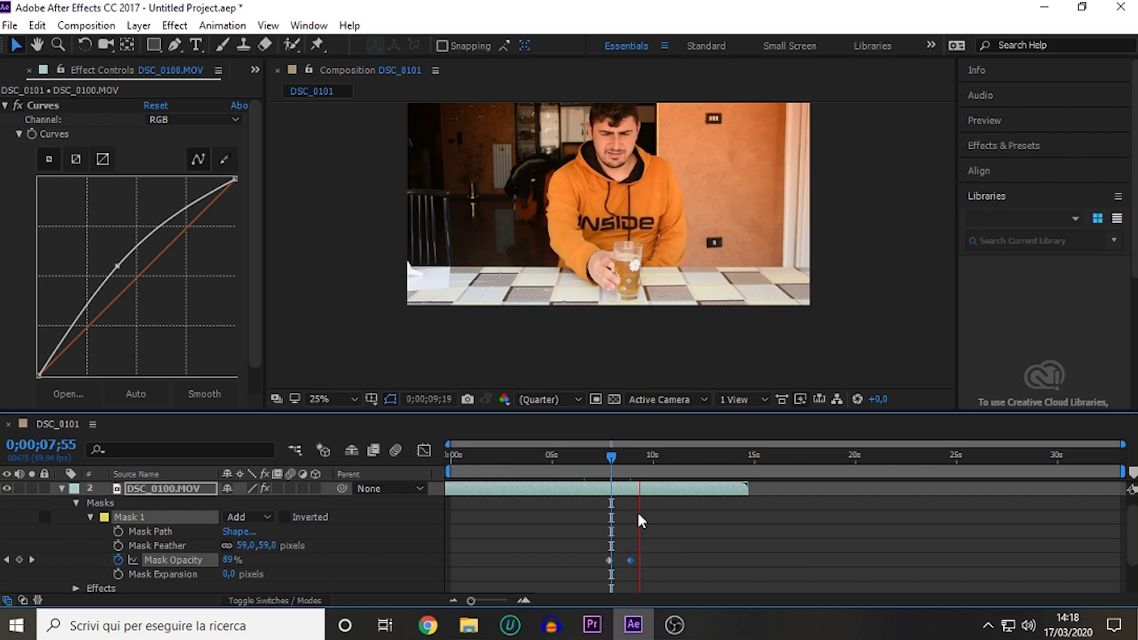
key("space")
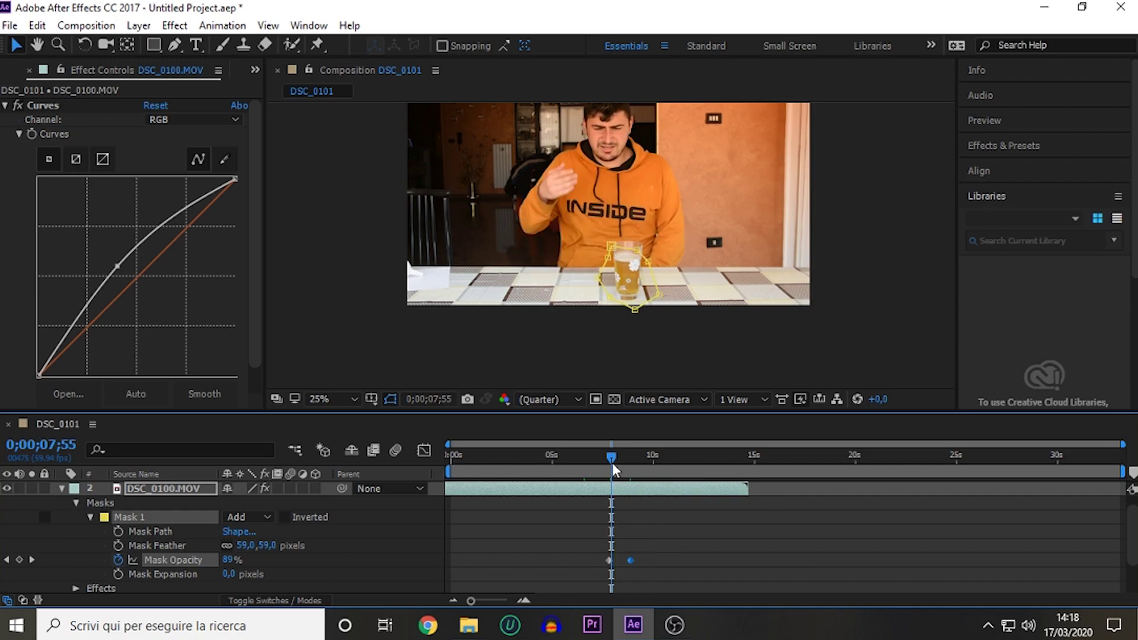
key("j")
left_click(32, 134)
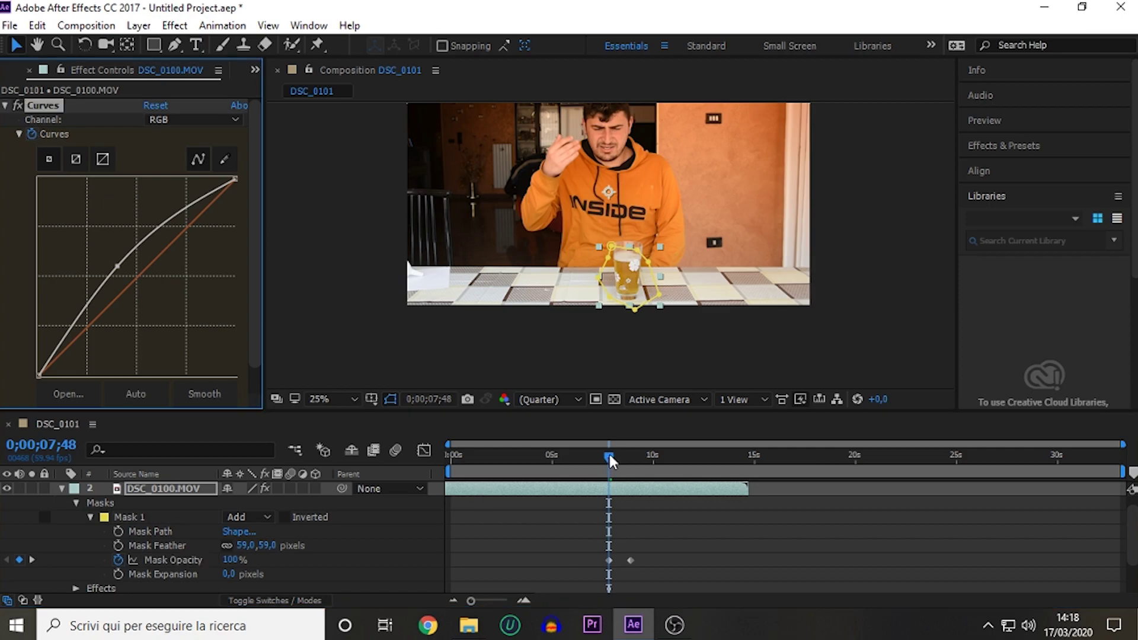
left_click_drag(609, 455, 617, 456)
left_click_drag(117, 267, 132, 276)
left_click(454, 500)
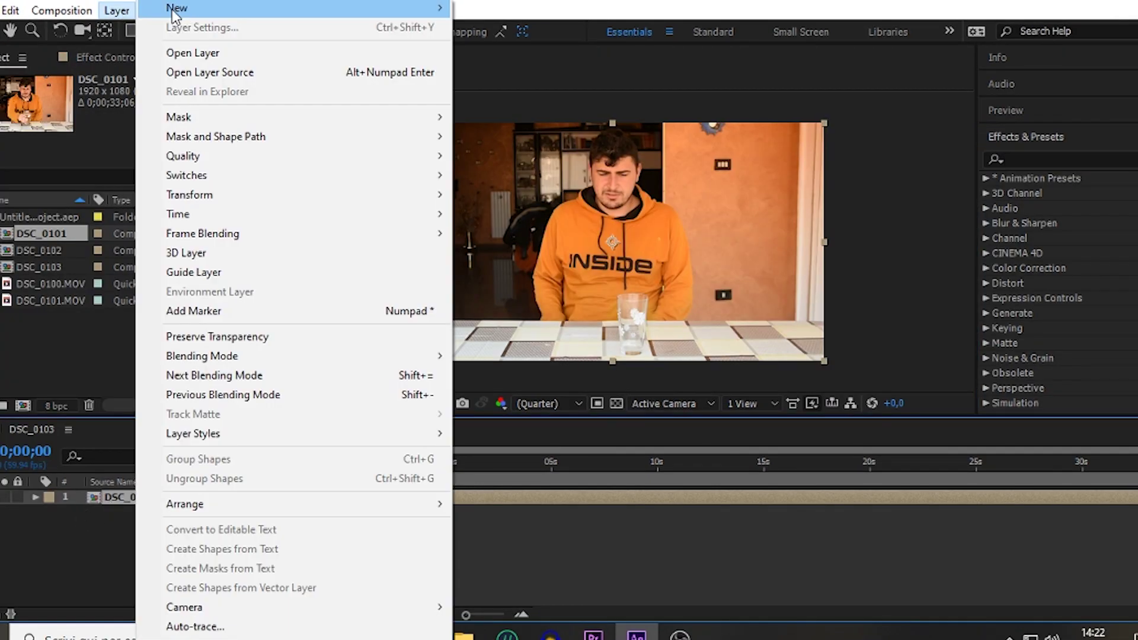
Create Null 1 and parent the DSC_0101 layer to it
mouse_move(183, 7)
left_click(498, 83)
left_click(1058, 160)
type("1")
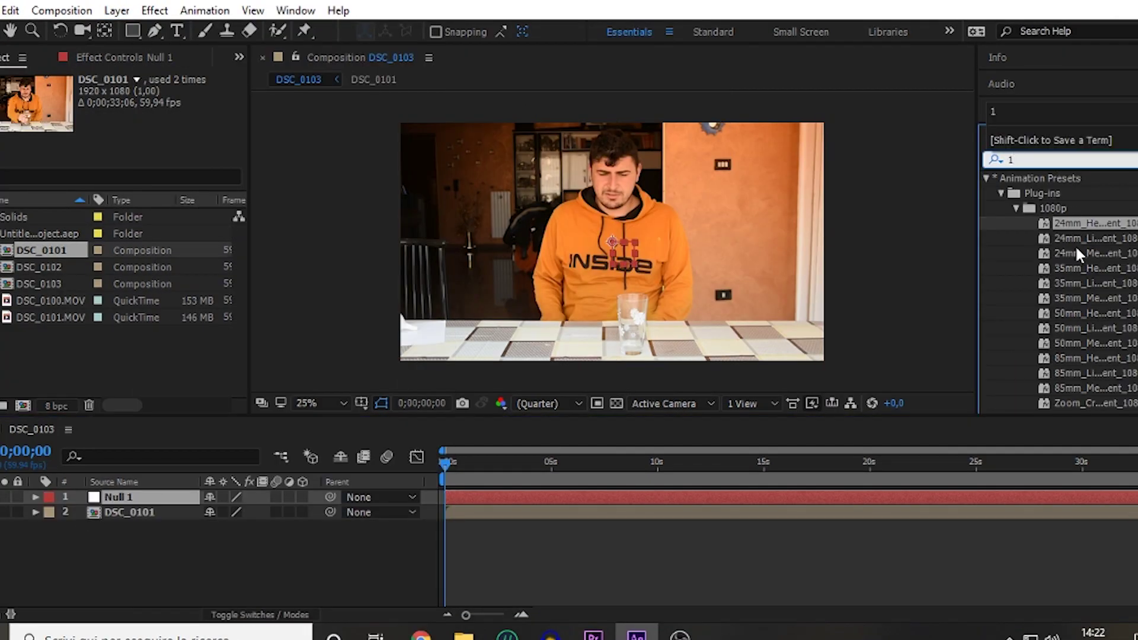
left_click_drag(330, 513, 318, 495)
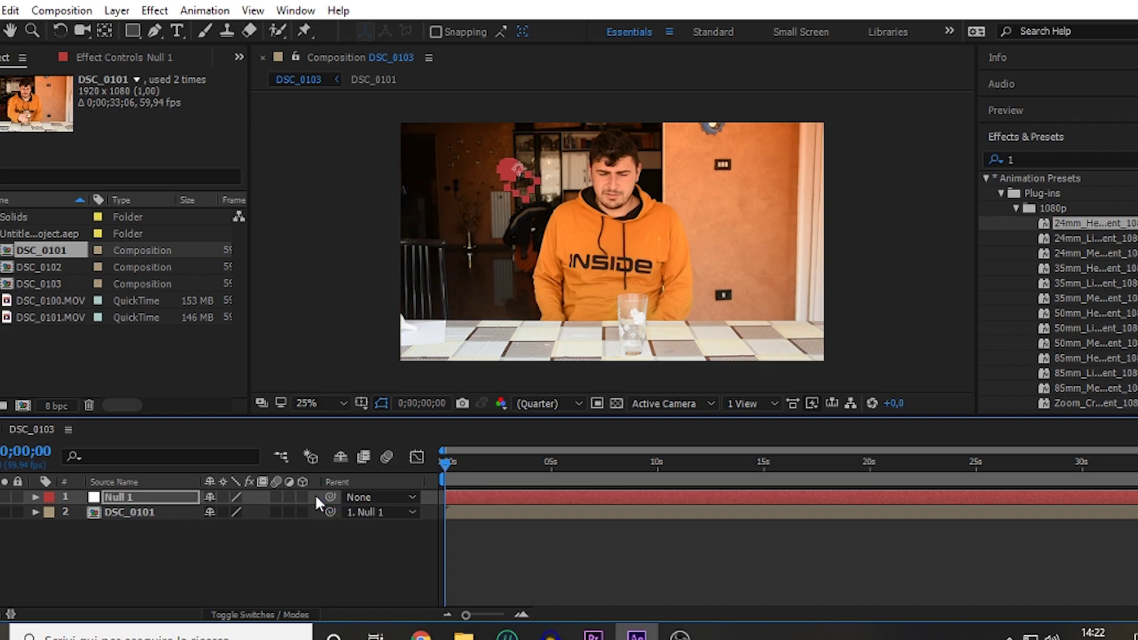
Keyframe the footage scale at 110% at the start and 144% around 6 seconds, framing the glass
left_click(455, 463)
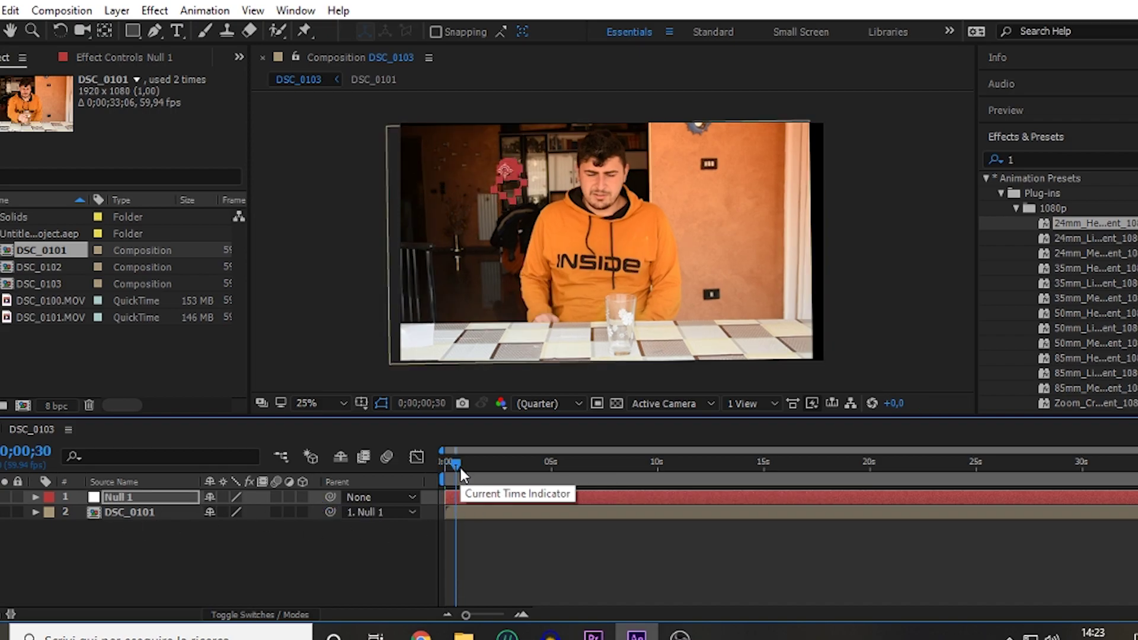
left_click(50, 527)
left_click_drag(232, 568, 243, 572)
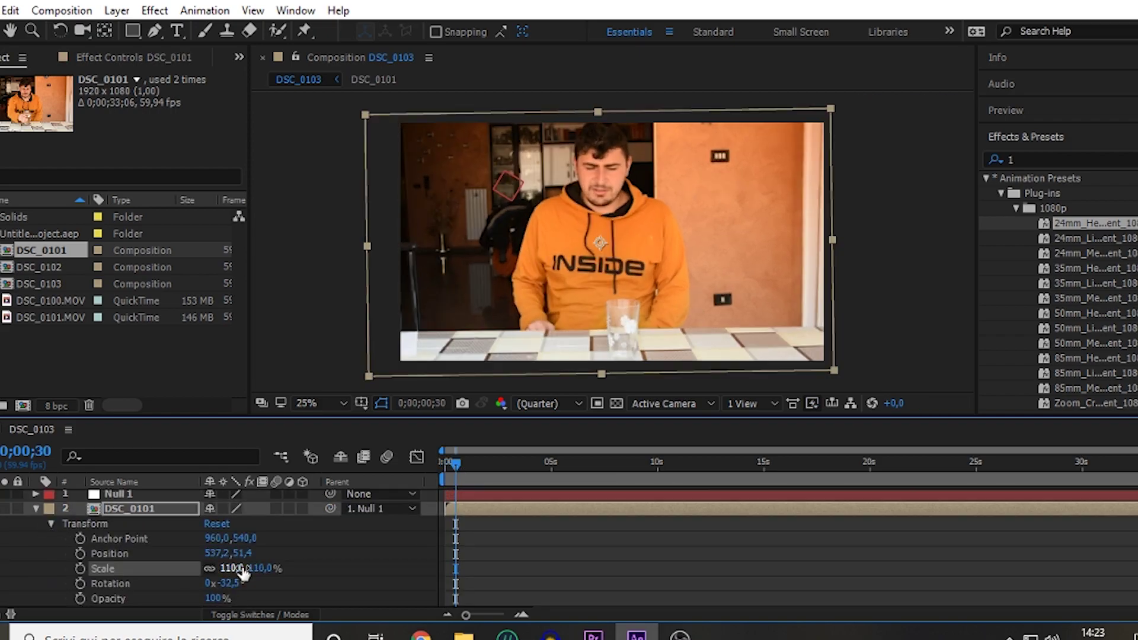
key("Home")
left_click(80, 568)
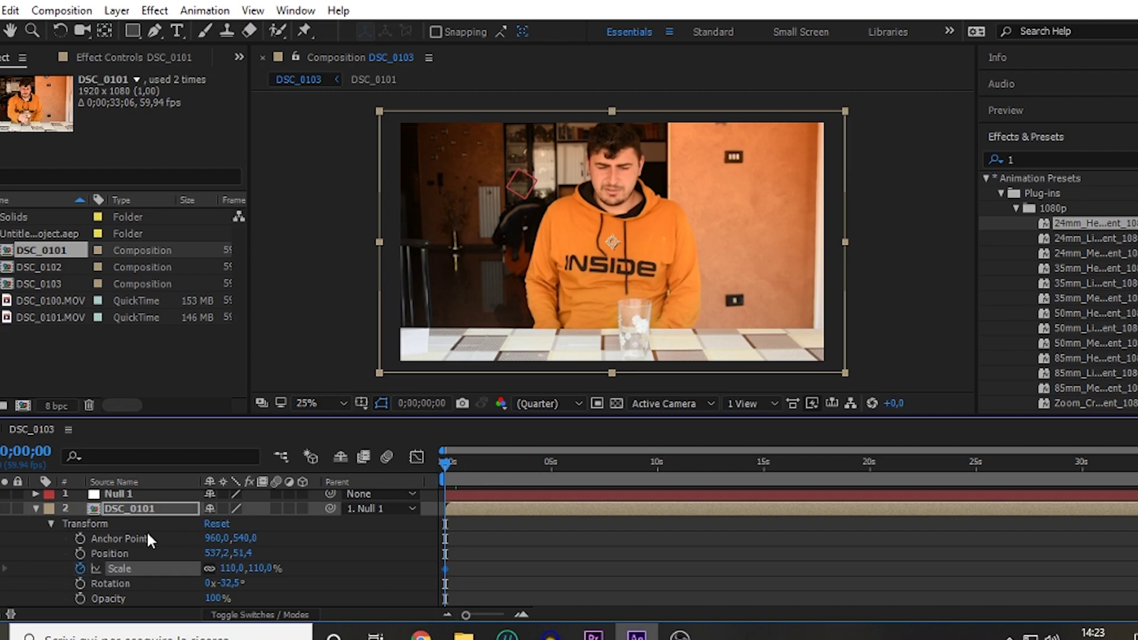
left_click(582, 471)
left_click_drag(228, 568, 261, 555)
left_click_drag(741, 332, 805, 377)
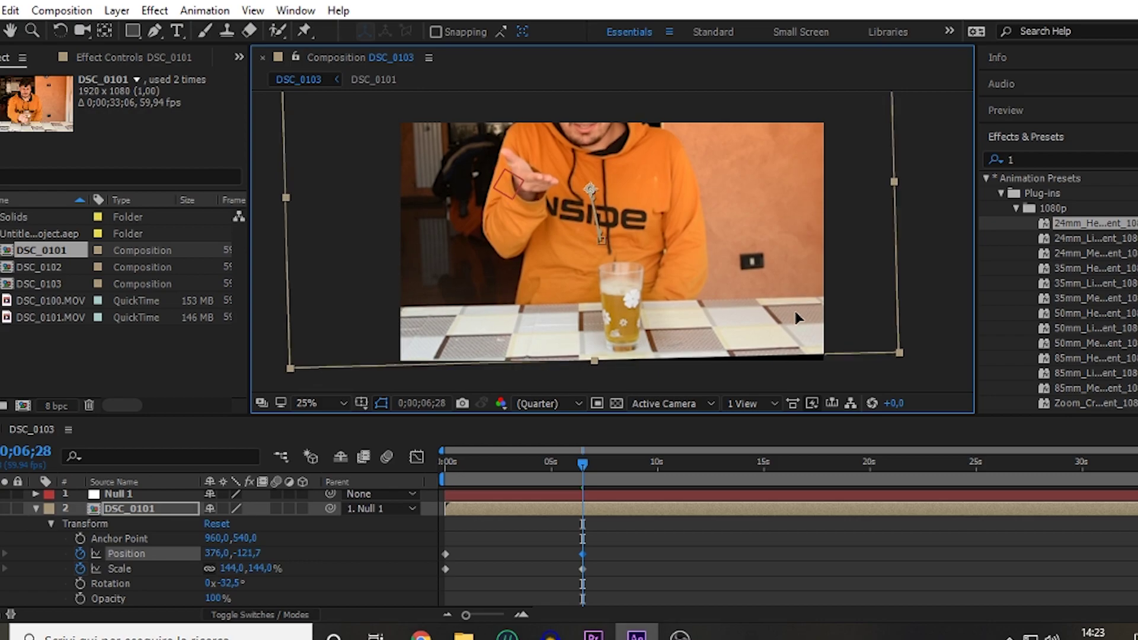
Zoom back out to about 105% near 9 seconds, enlarge slightly to fill the frame, and preview
mouse_move(583, 465)
left_mouse_down()
mouse_move(725, 464)
mouse_move(690, 478)
left_mouse_up()
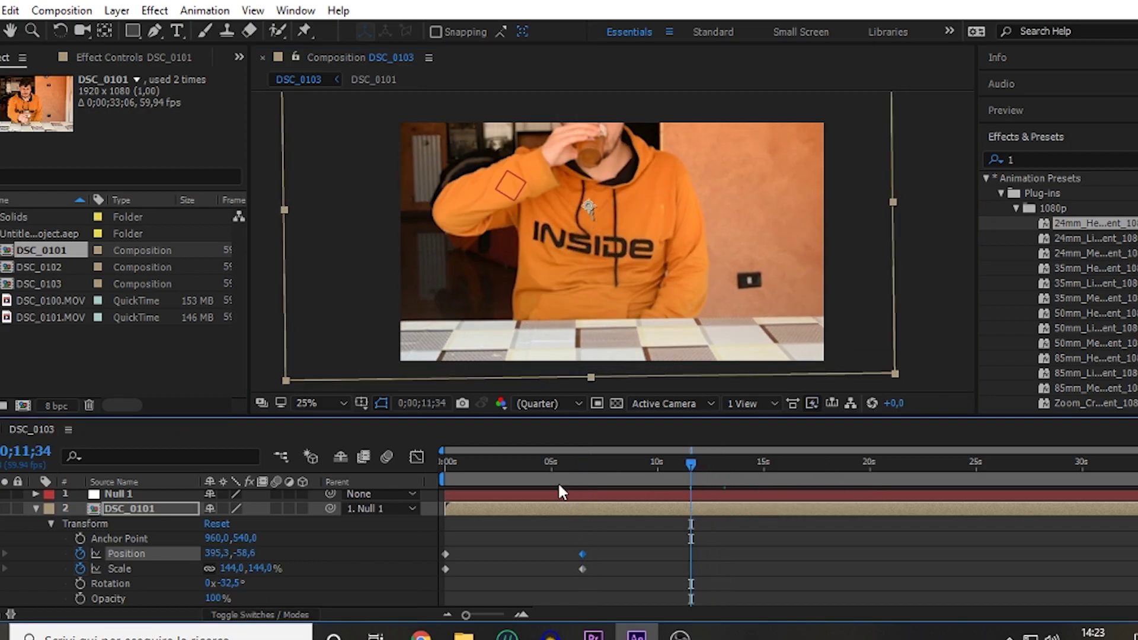
left_click_drag(557, 482, 639, 468)
left_click_drag(237, 568, 208, 571)
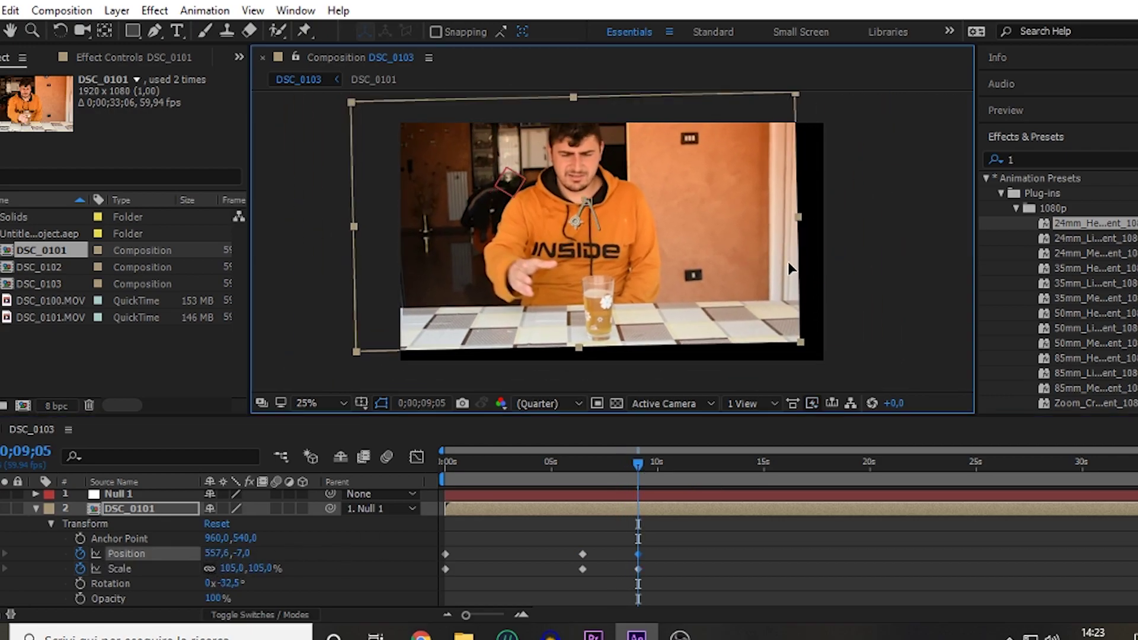
left_click_drag(786, 261, 785, 276)
key("space")
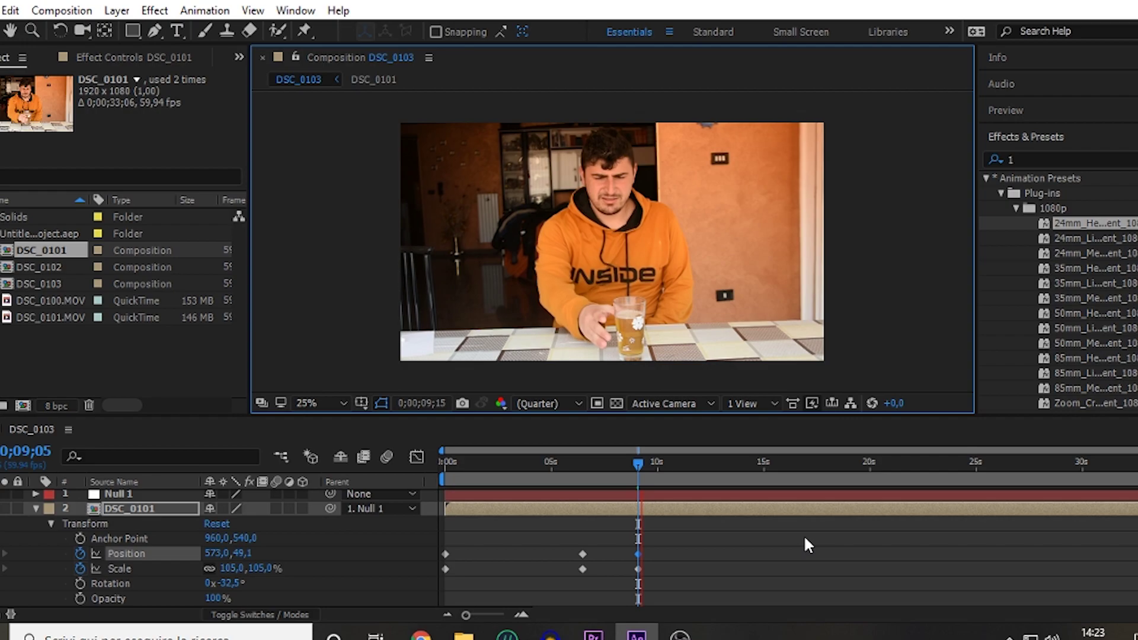
left_click(639, 467)
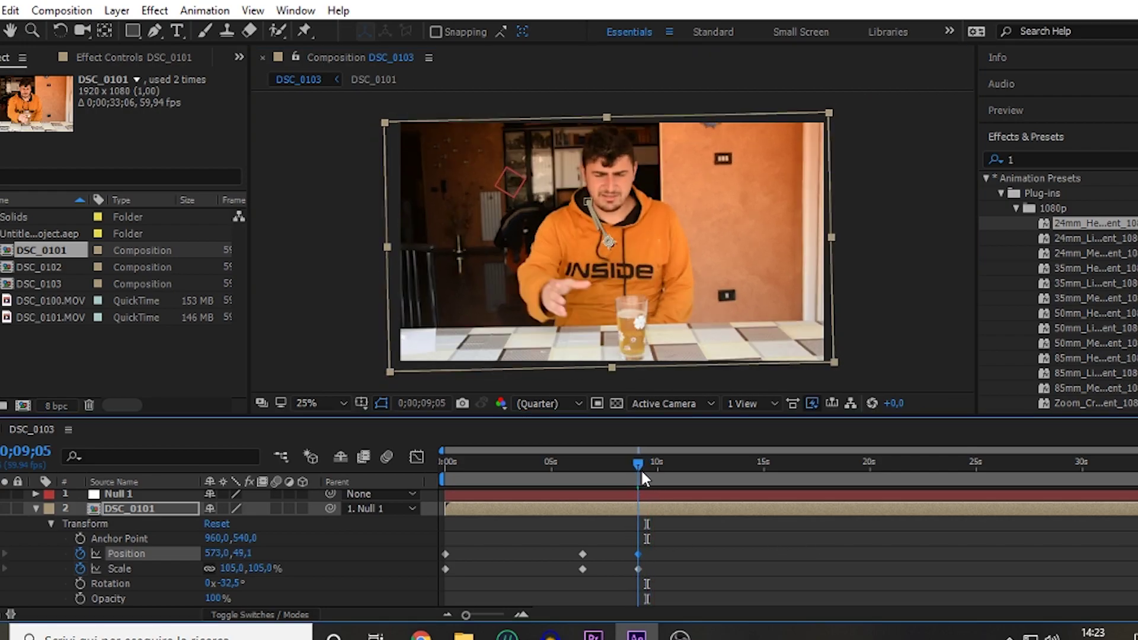
left_click_drag(234, 570, 243, 571)
key("space")
left_click(448, 471)
key("space")
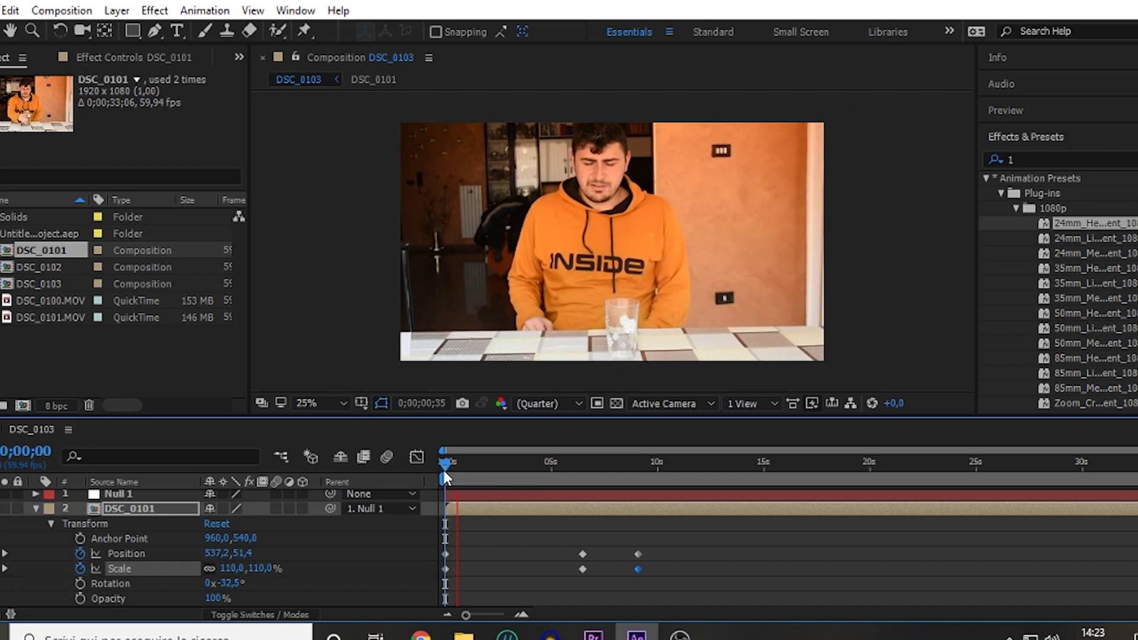
Stop the full-frame preview after watching the glass fill with beer
key("space")
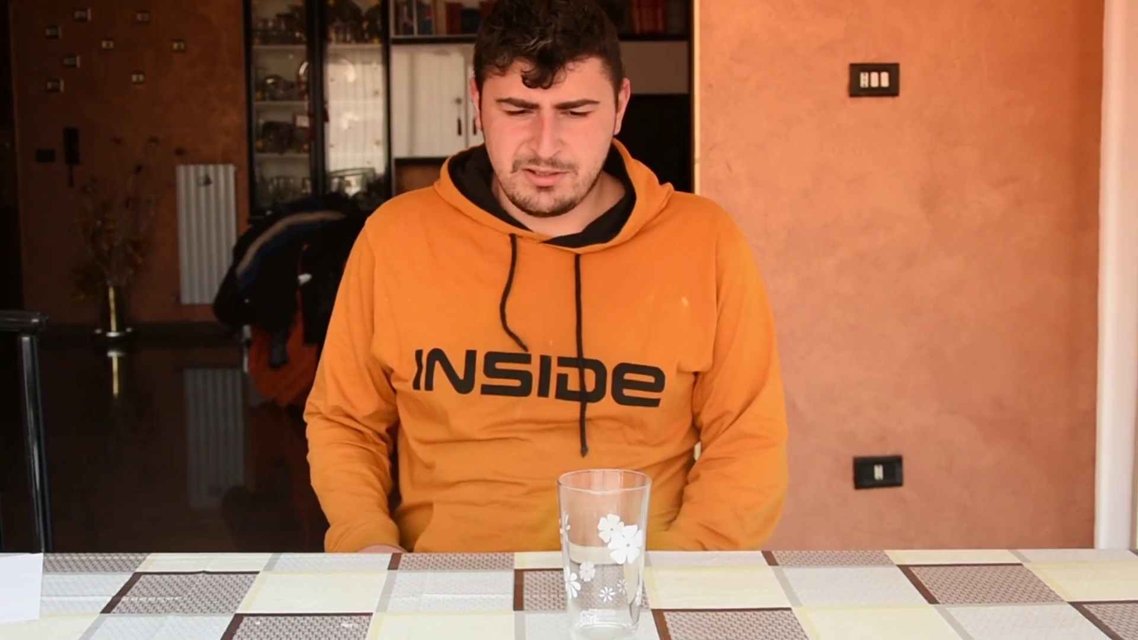